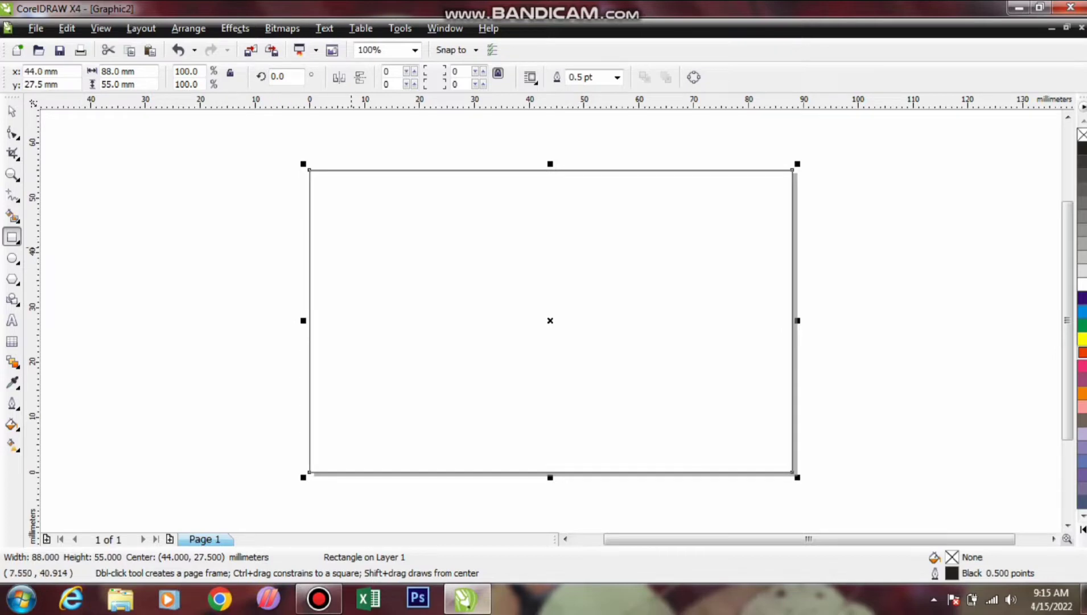
Add a vertical guideline at x=44 mm and a 2.277 mm-high strip along the card's top edge
key("space")
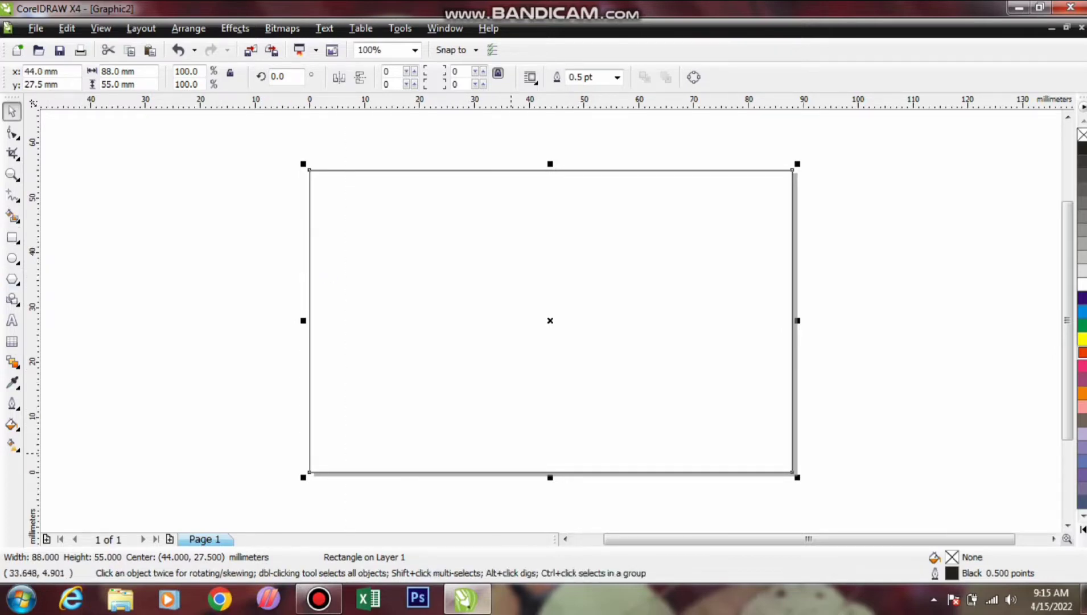
left_click_drag(511, 453, 550, 482)
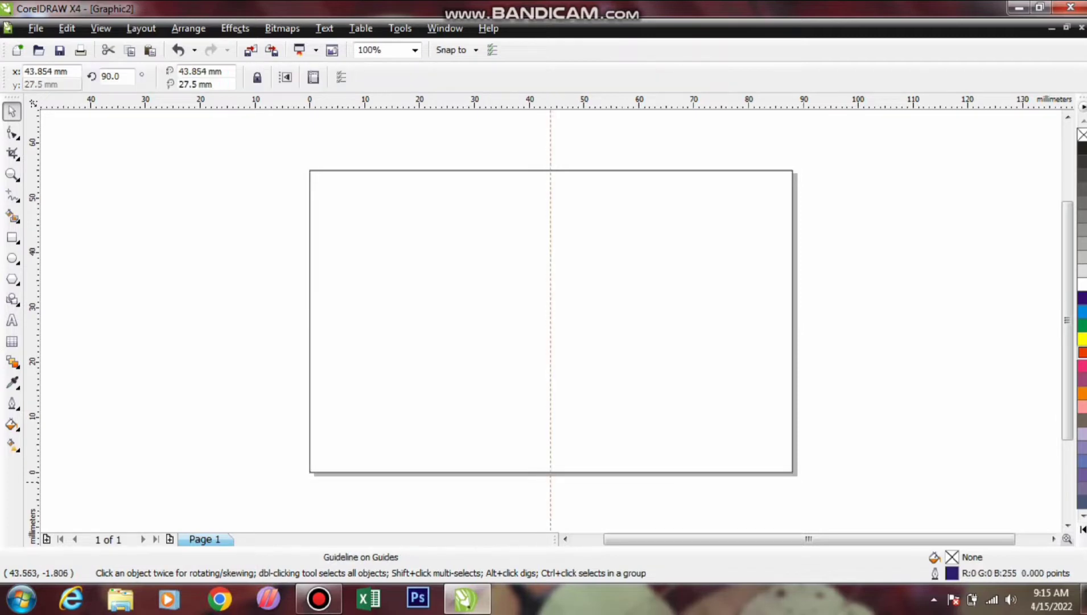
left_click(333, 403)
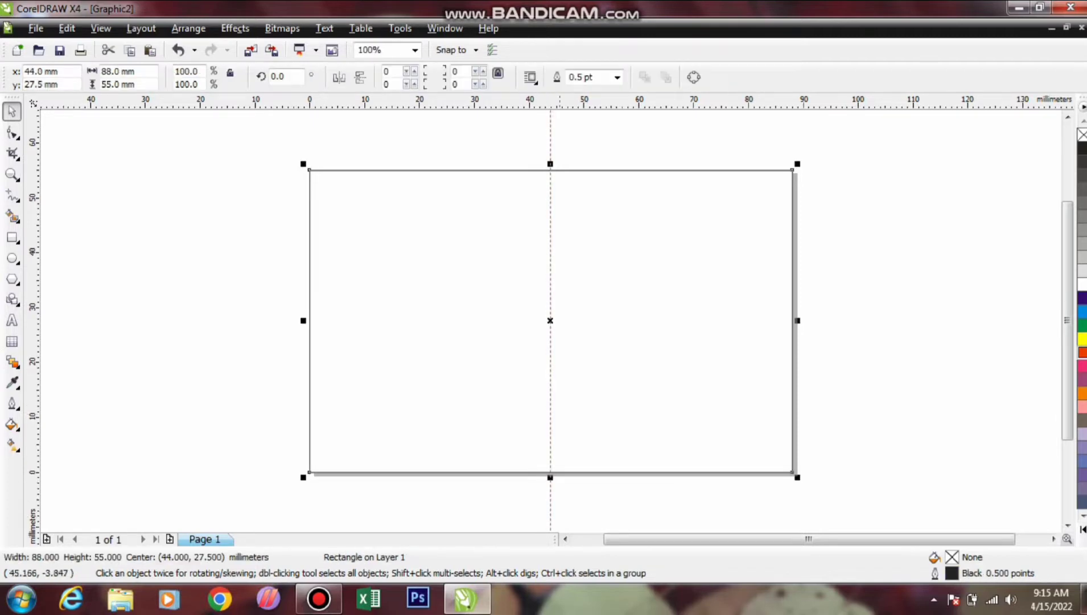
left_click_drag(556, 480, 550, 183)
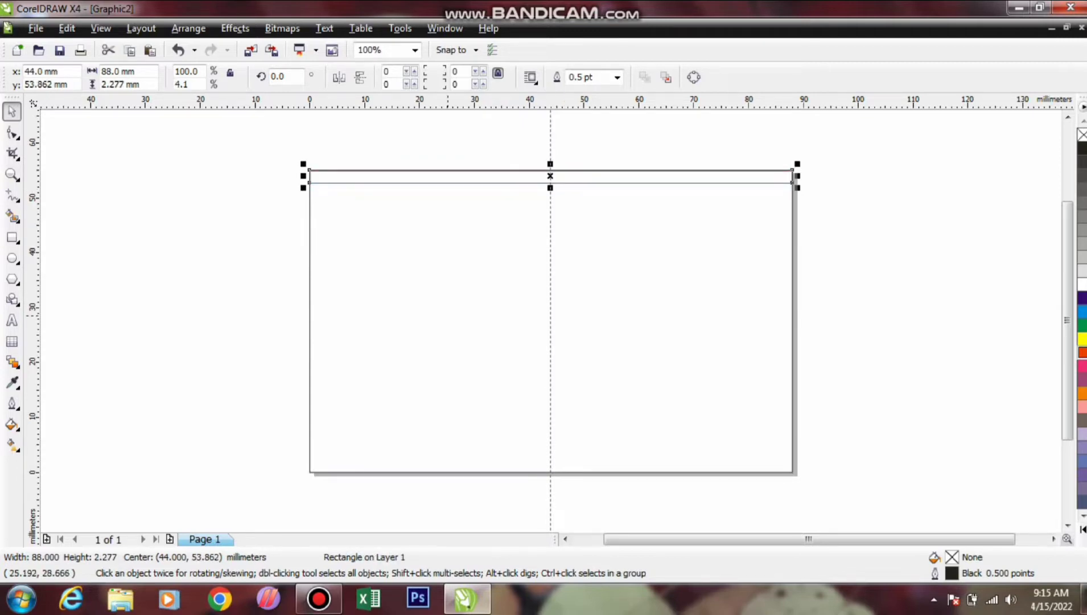
Make a 10.879 mm-high copy of the card covering its upper right half
left_click(309, 302)
left_click_drag(303, 320, 549, 389)
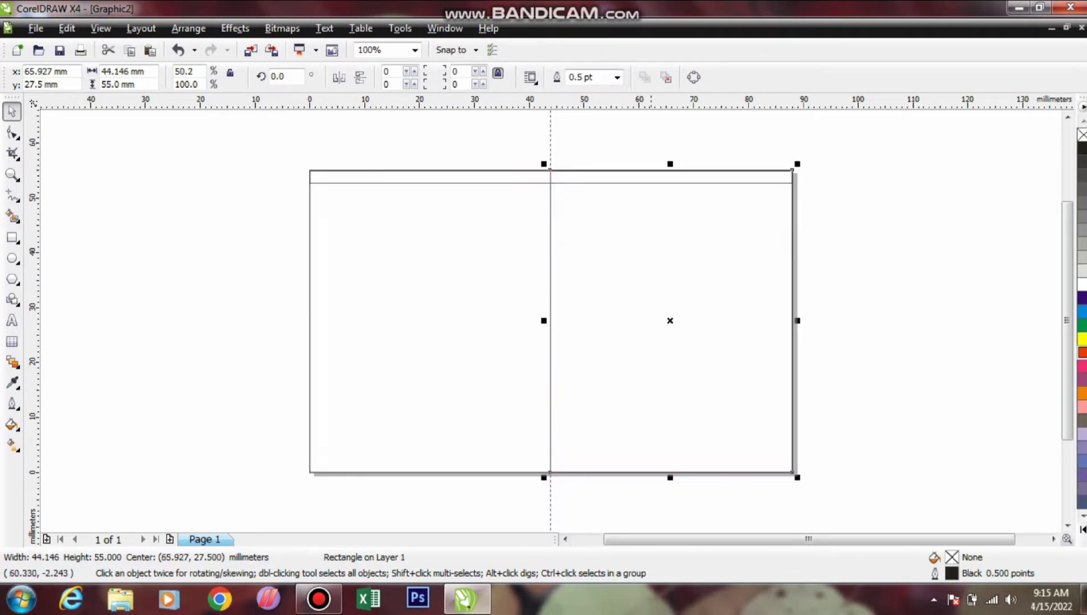
left_click_drag(670, 477, 670, 230)
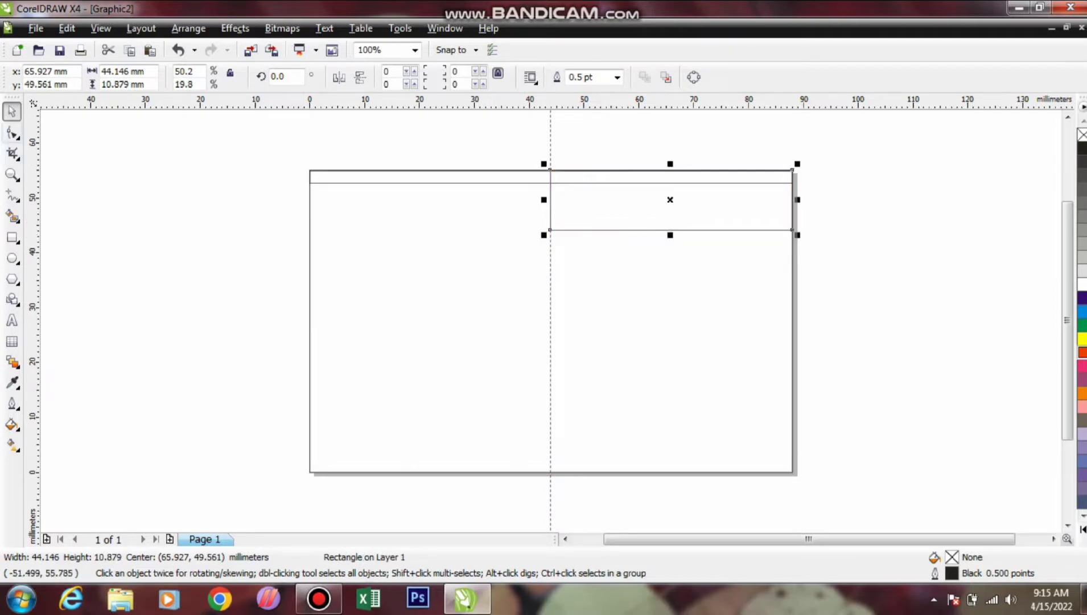
Convert the panel to curves and move its top-left node left so the edge slants outward
left_click(13, 132)
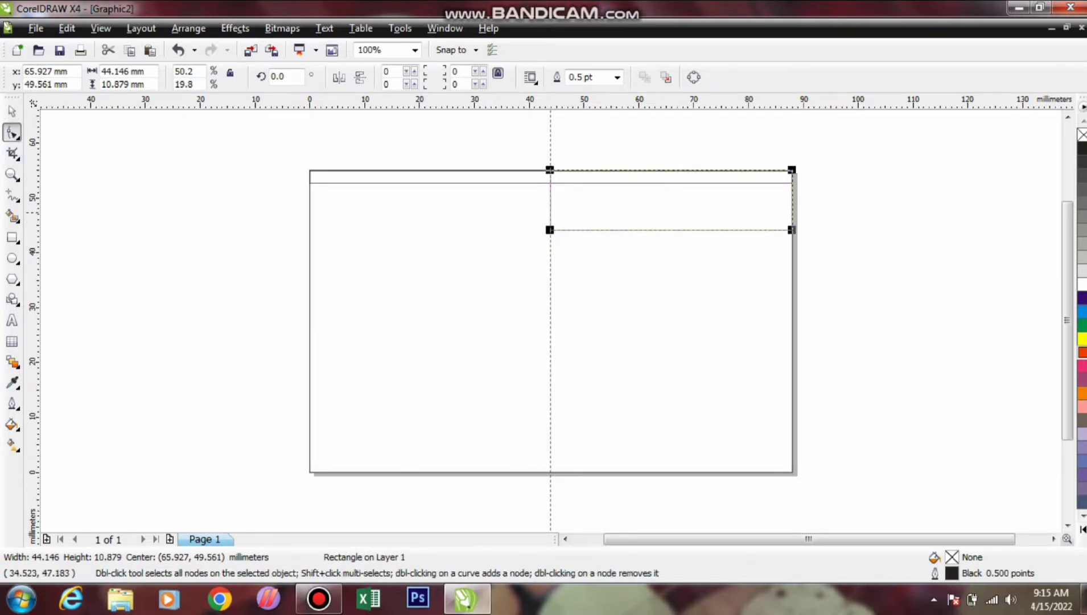
right_click(570, 212)
left_click(636, 220)
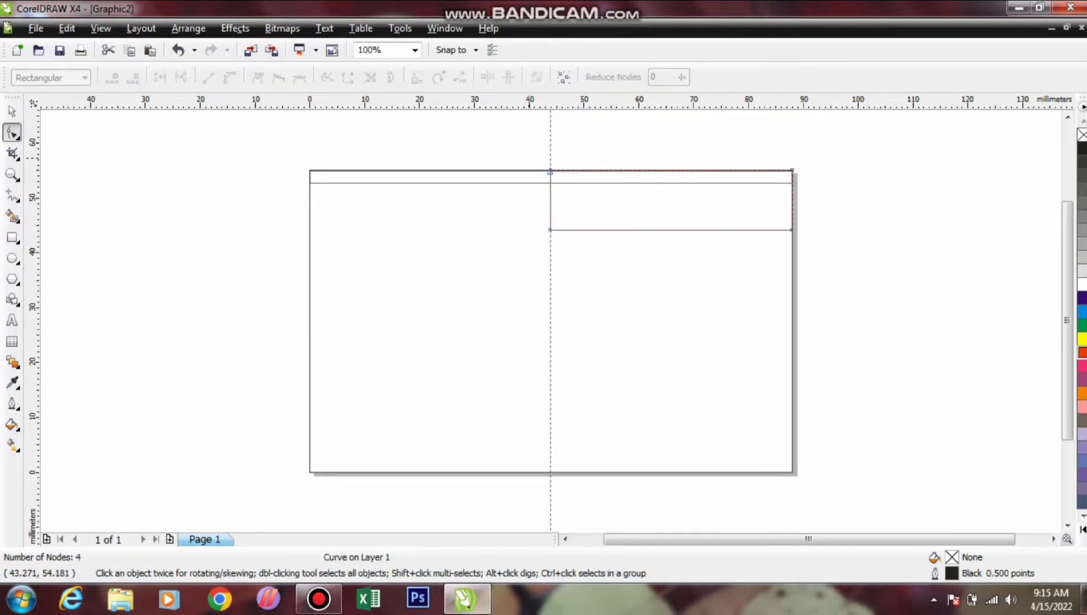
left_click_drag(522, 149, 531, 171)
key("space")
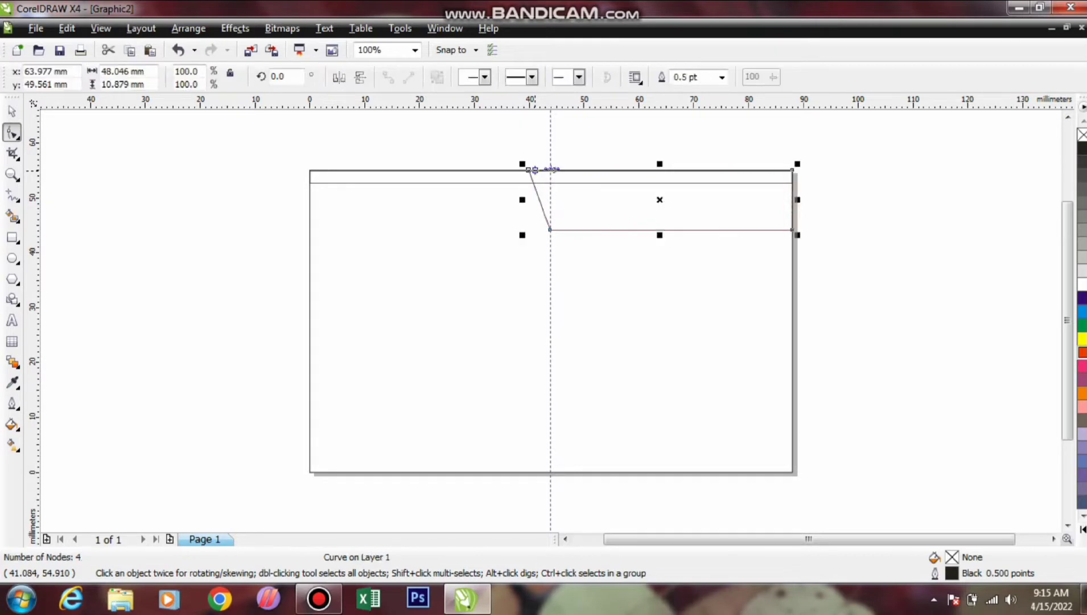
left_click(520, 175)
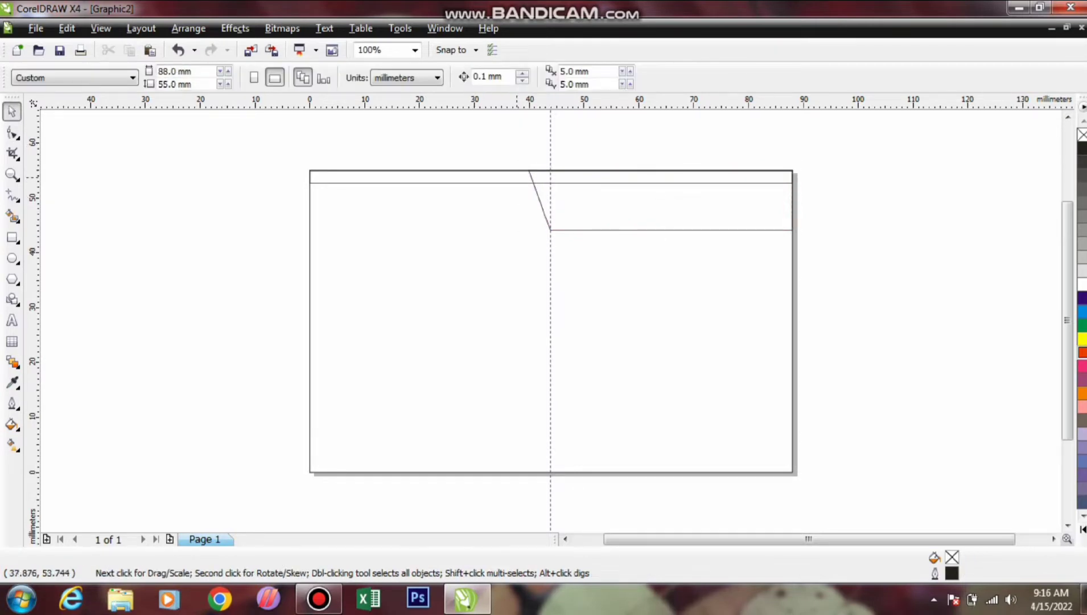
left_click(550, 178)
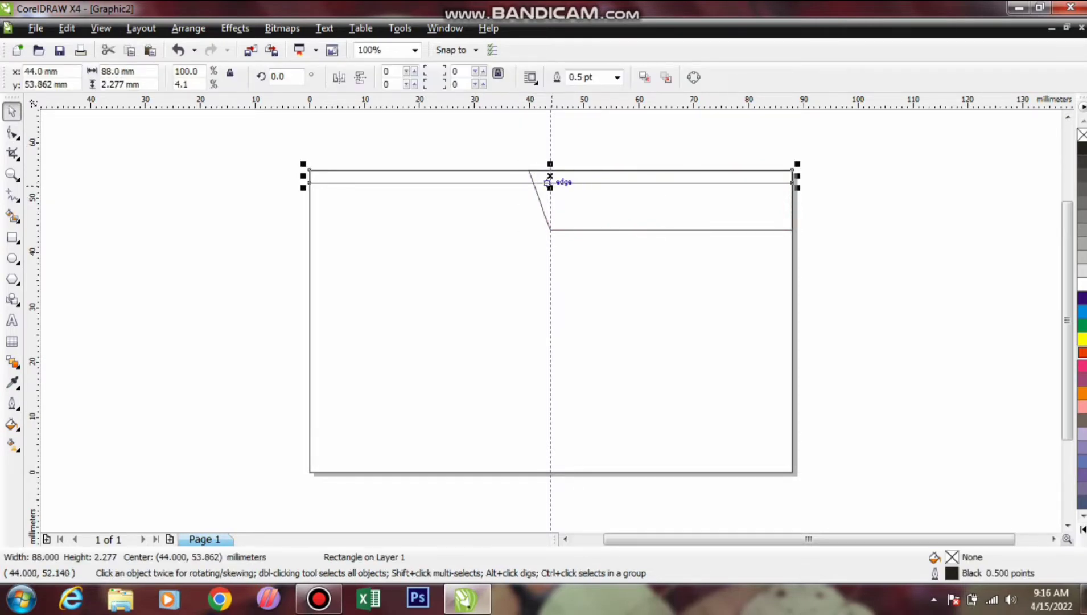
Duplicate the top strip into thin strips, about 2.9 mm and 2.2 mm tall, stacked down to the panel's bottom
left_click_drag(550, 189, 555, 182)
key("shift+F2")
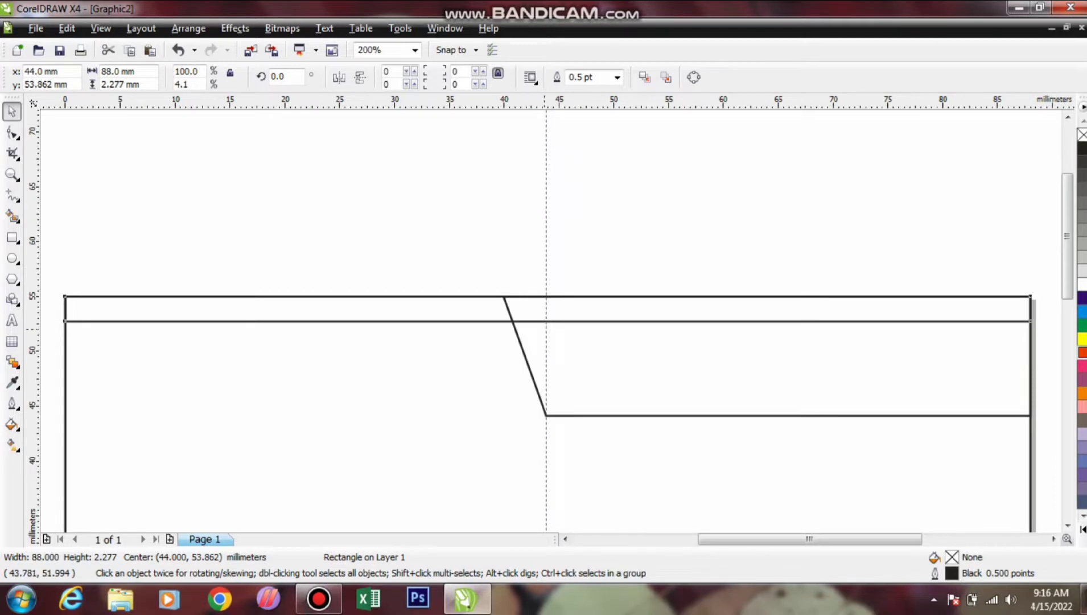
left_click_drag(547, 326, 546, 409)
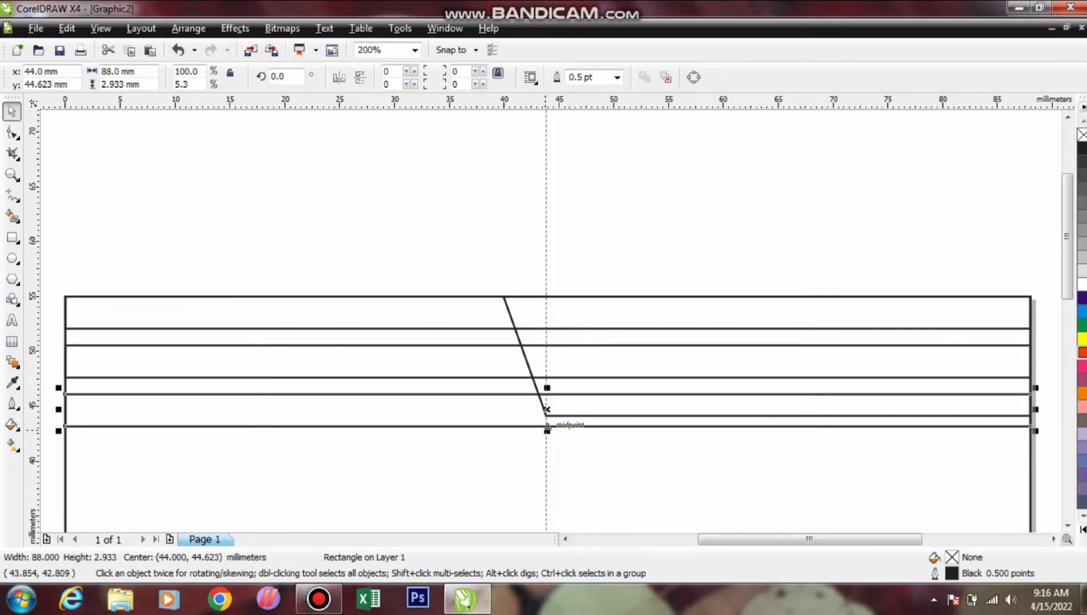
left_click_drag(546, 430, 545, 414)
key("Delete")
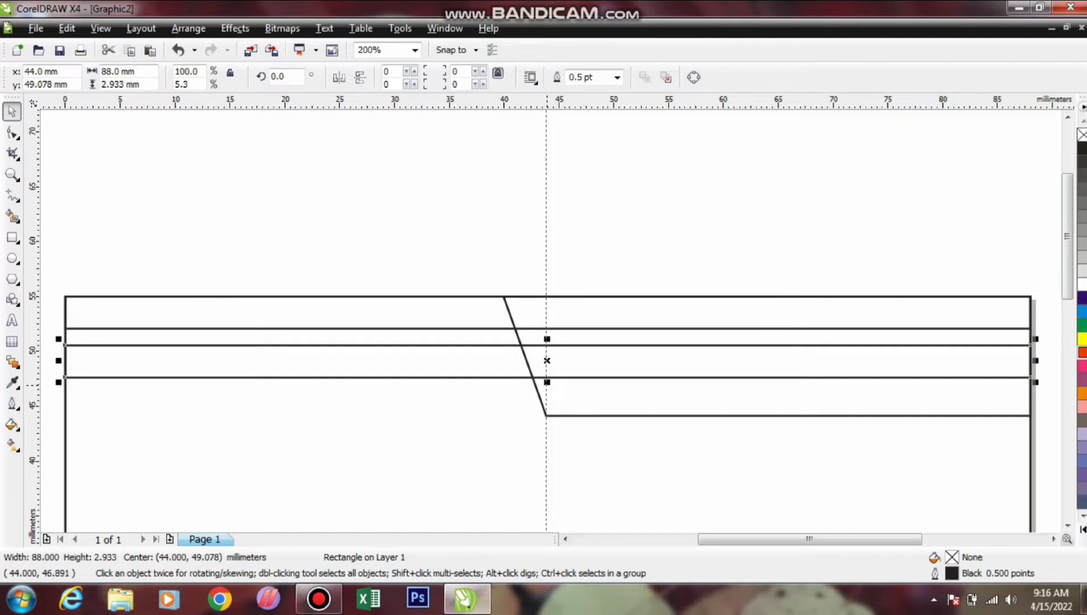
left_click_drag(547, 382, 547, 361)
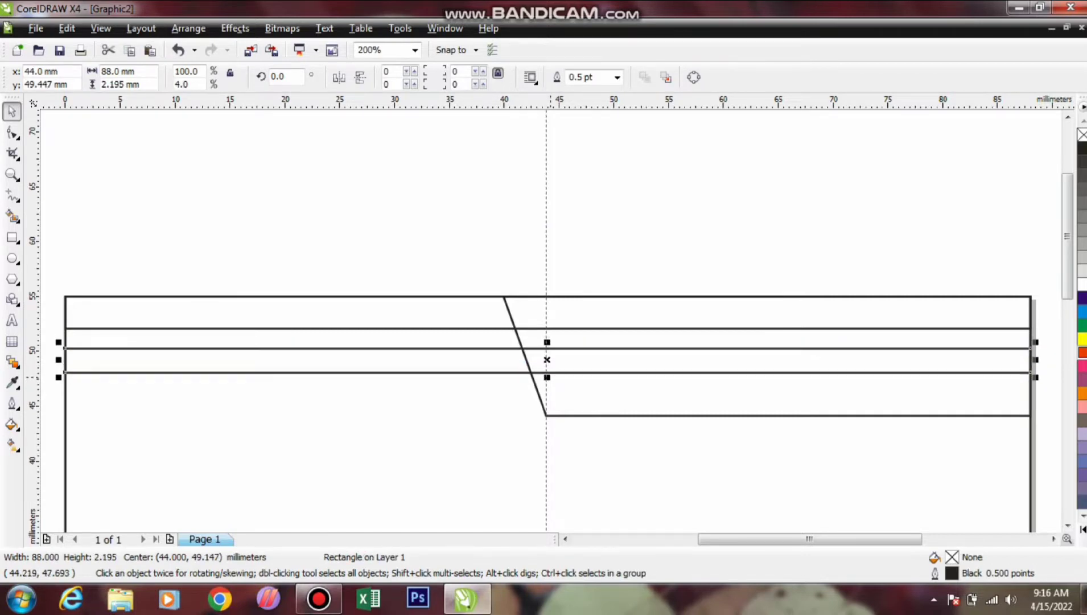
left_click_drag(547, 360, 547, 397)
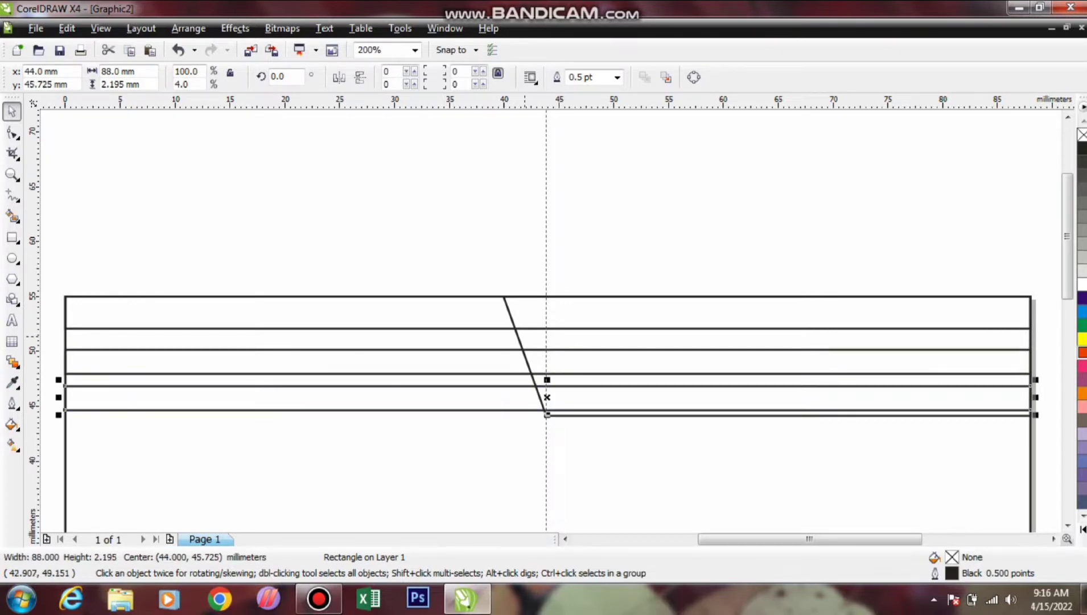
key("Escape")
key("F3")
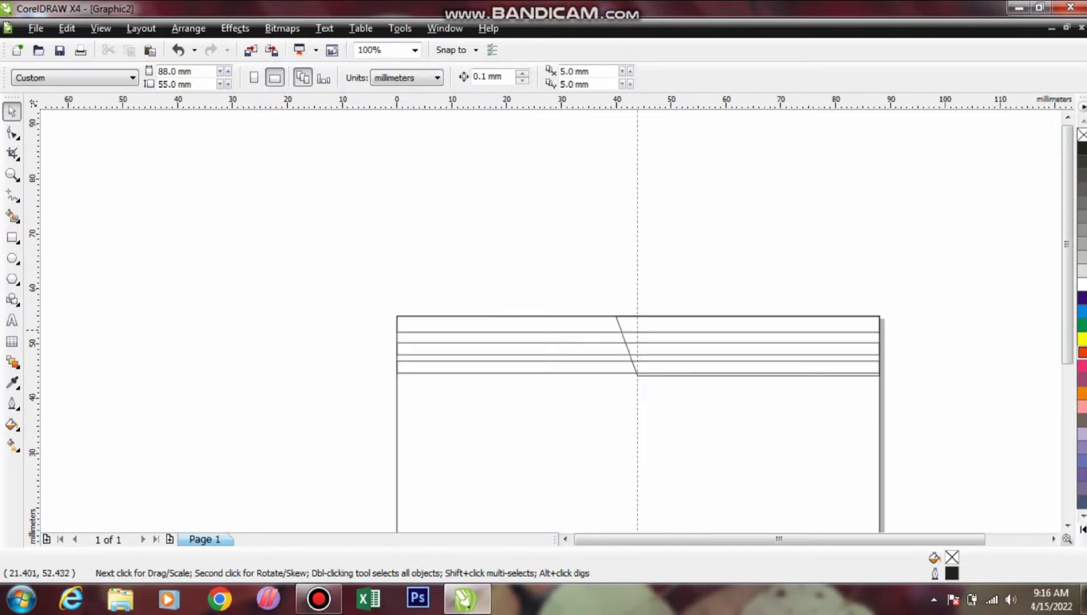
Fill the three thin strips with black
left_click(416, 323)
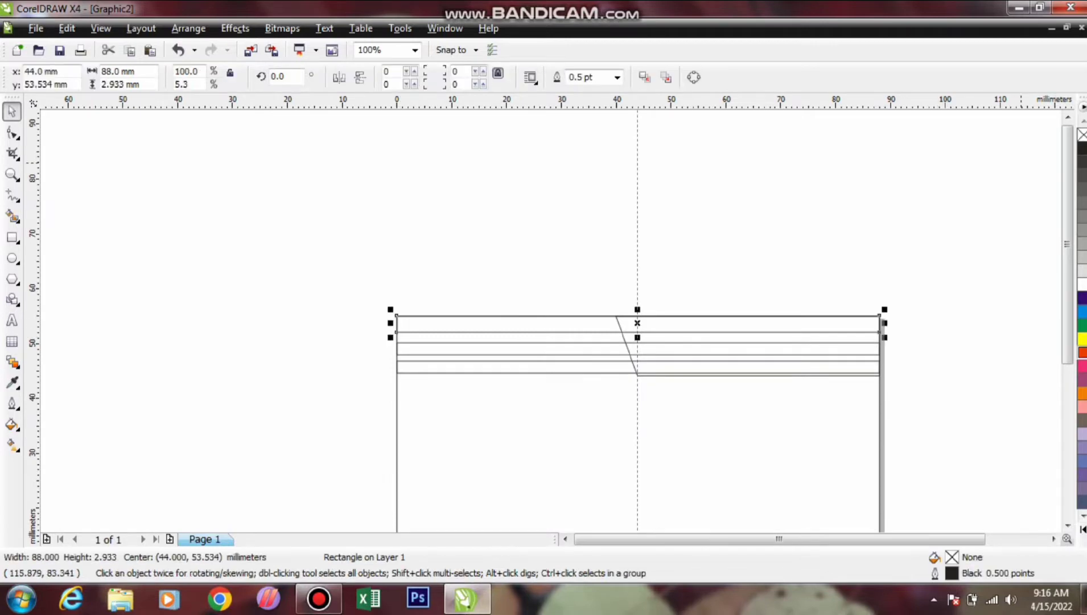
left_click(1082, 148)
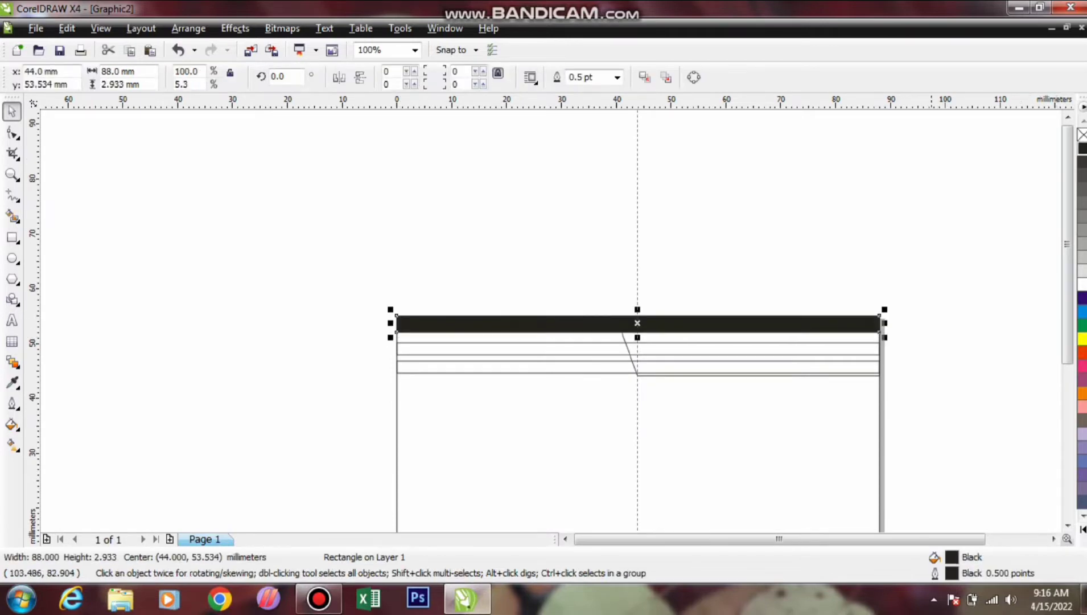
key("Escape")
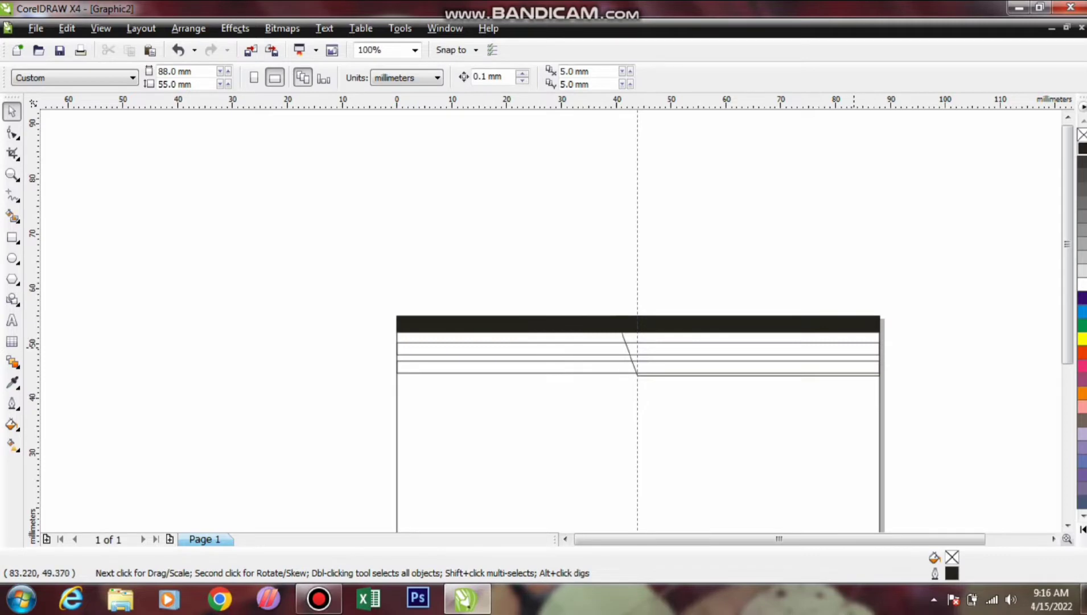
left_click(871, 343)
left_click(1082, 148)
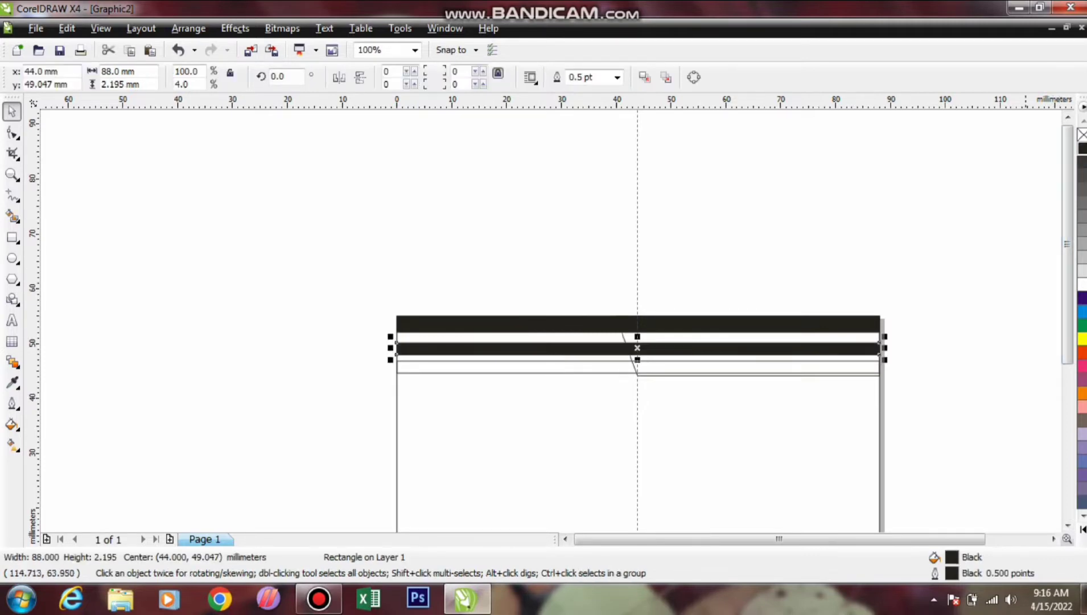
key("Escape")
left_click(597, 367)
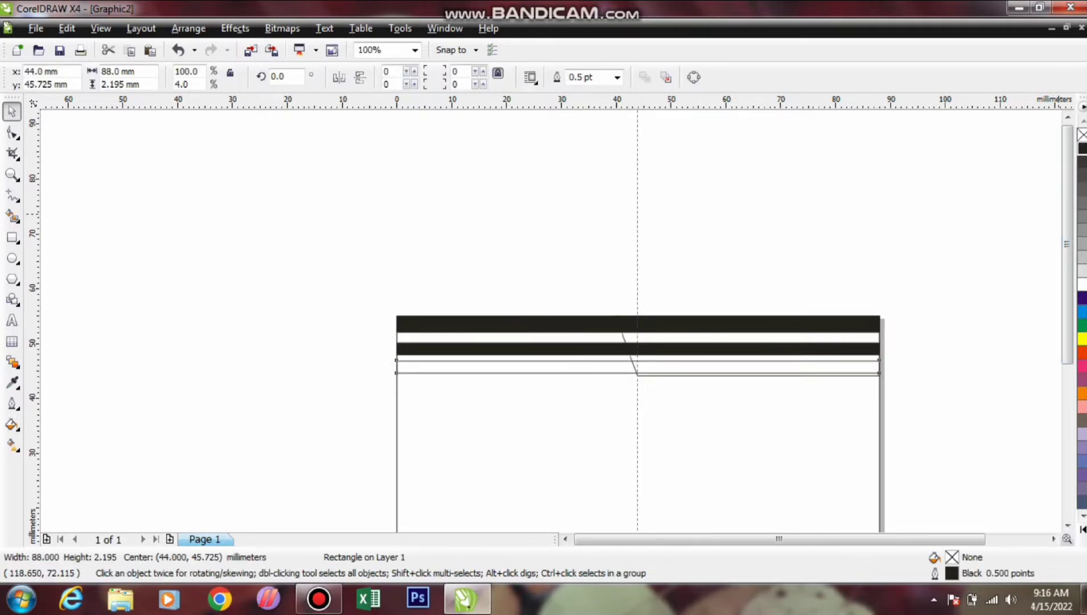
left_click(1083, 148)
key("Escape")
Fill the slanted panel red, bring it in front of the stripes, and nudge the bottom strip
left_click(876, 333)
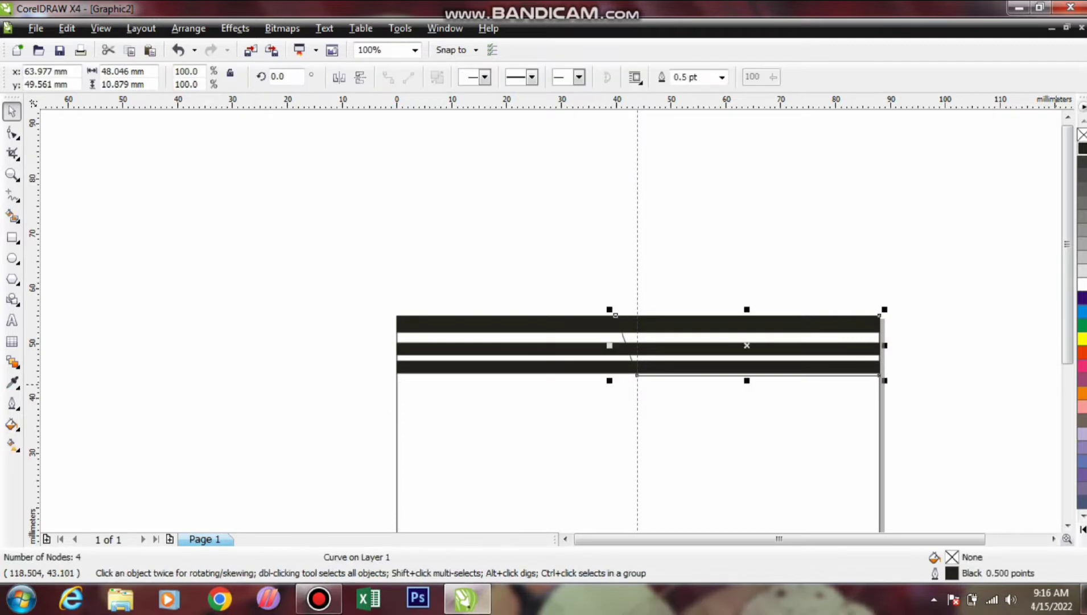
left_click(1082, 353)
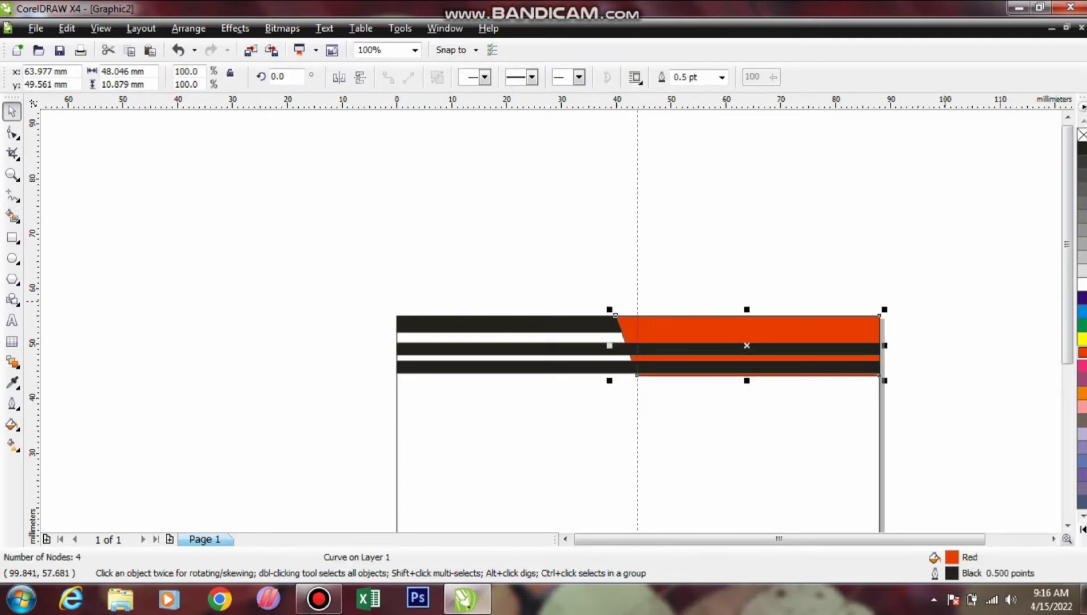
key("shift+Page_Up")
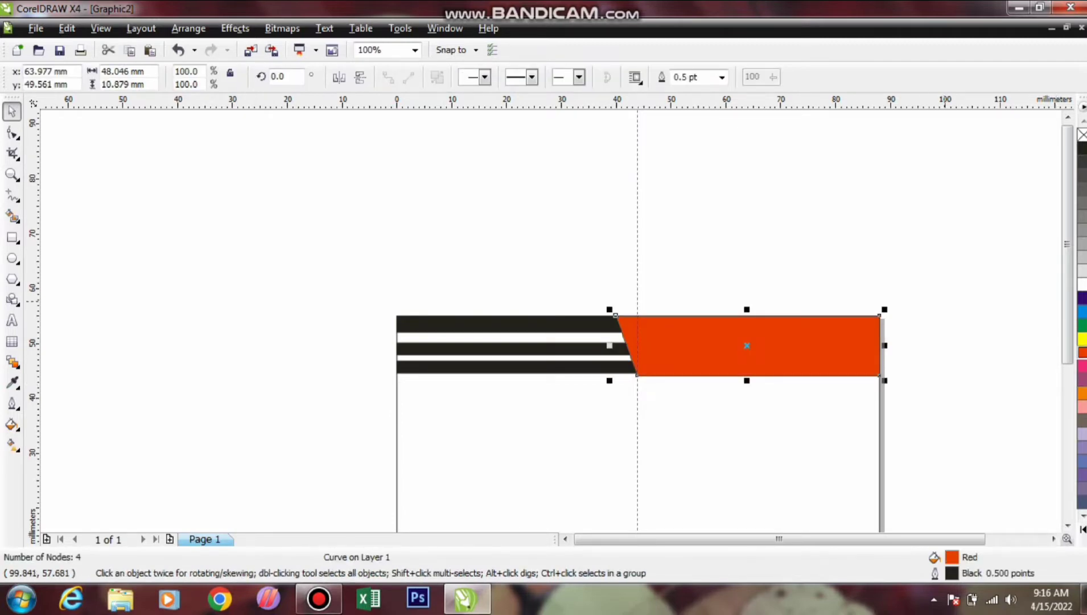
key("Escape")
scroll(658, 362, "up", 1)
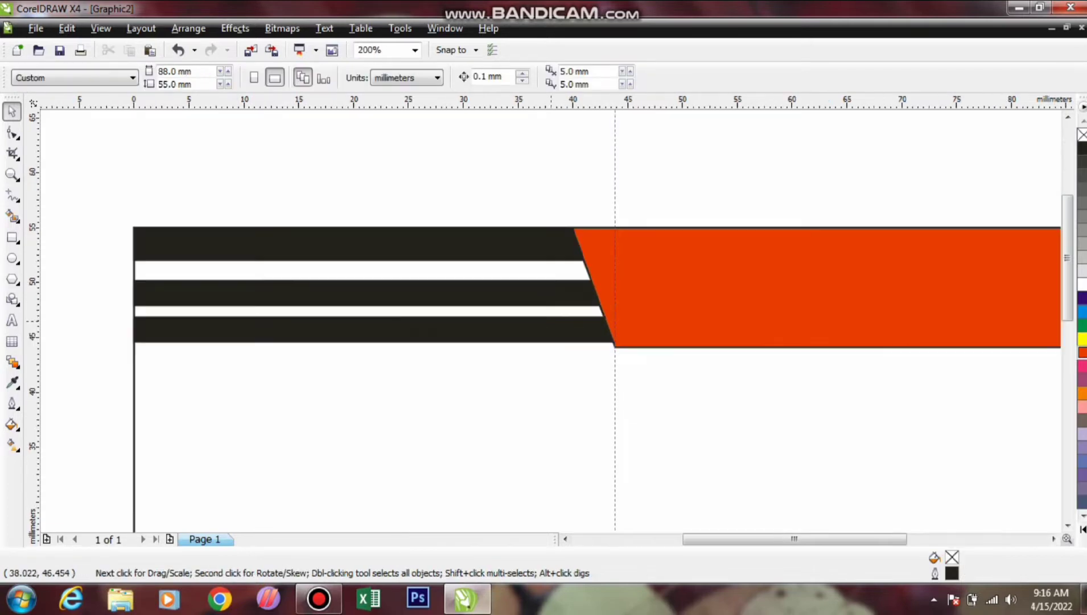
left_click(612, 340)
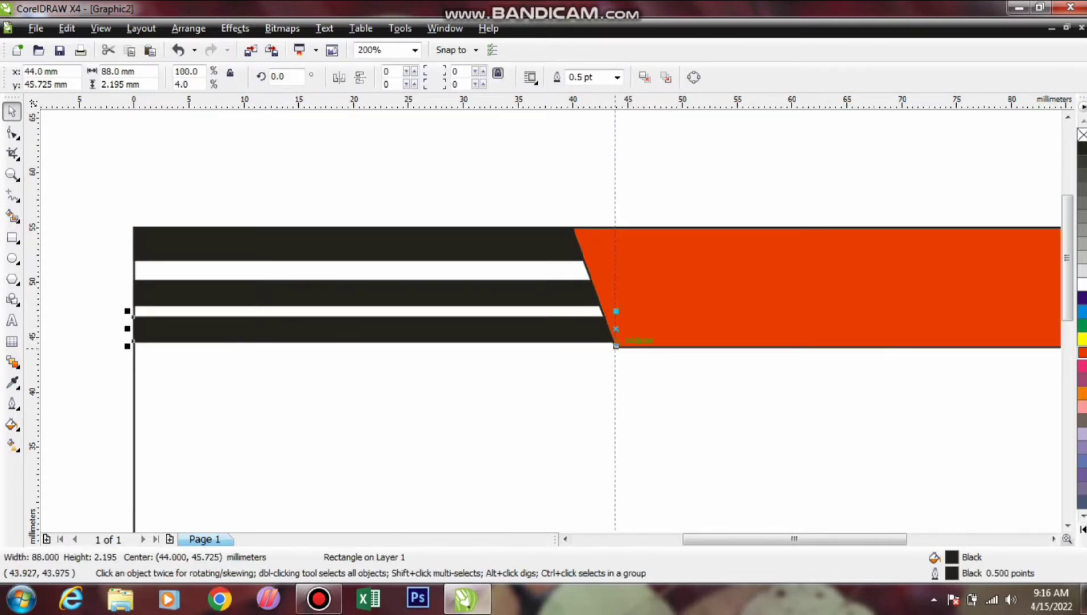
left_click_drag(615, 347, 616, 341)
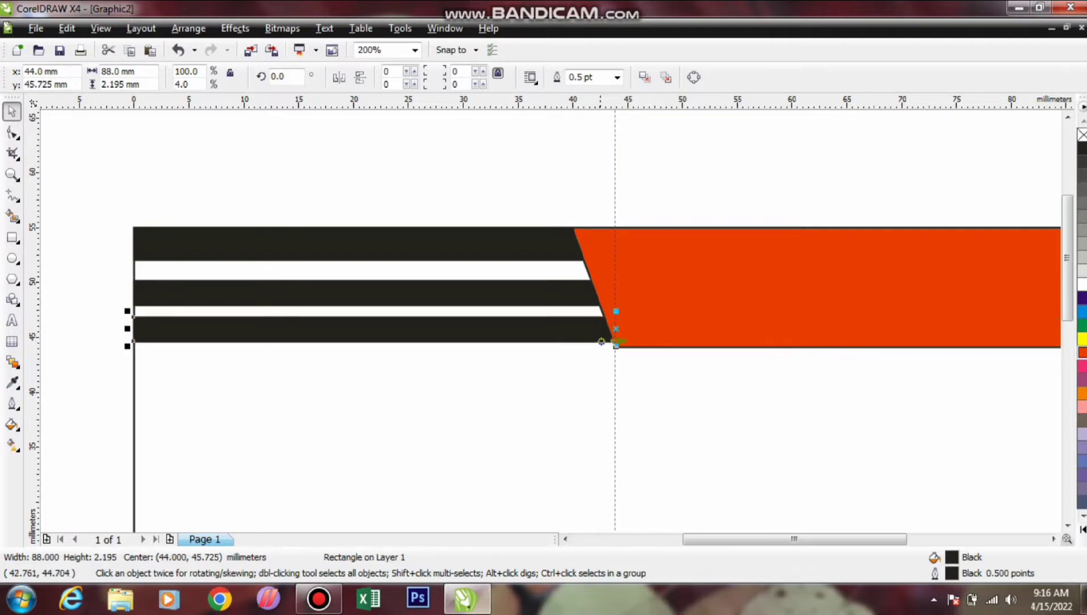
scroll(401, 293, "down", 2)
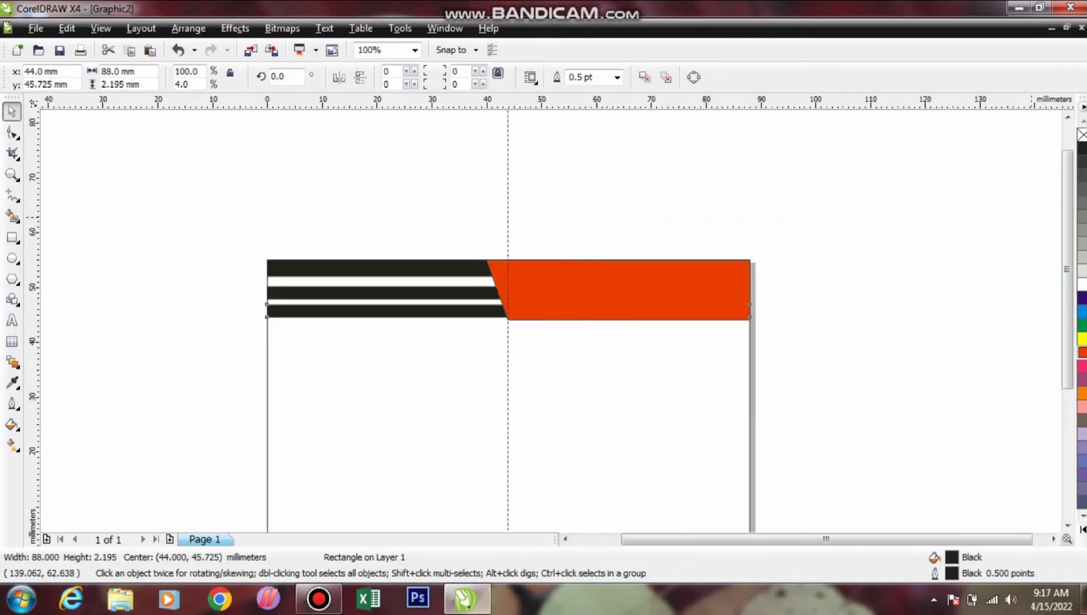
key("Escape")
left_click(626, 291)
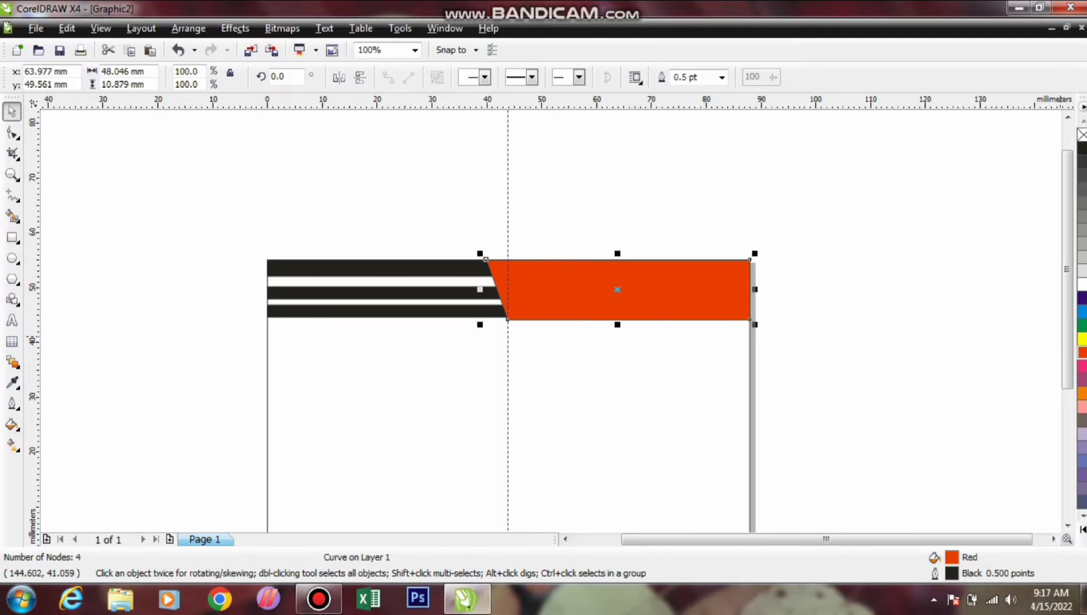
key("Escape")
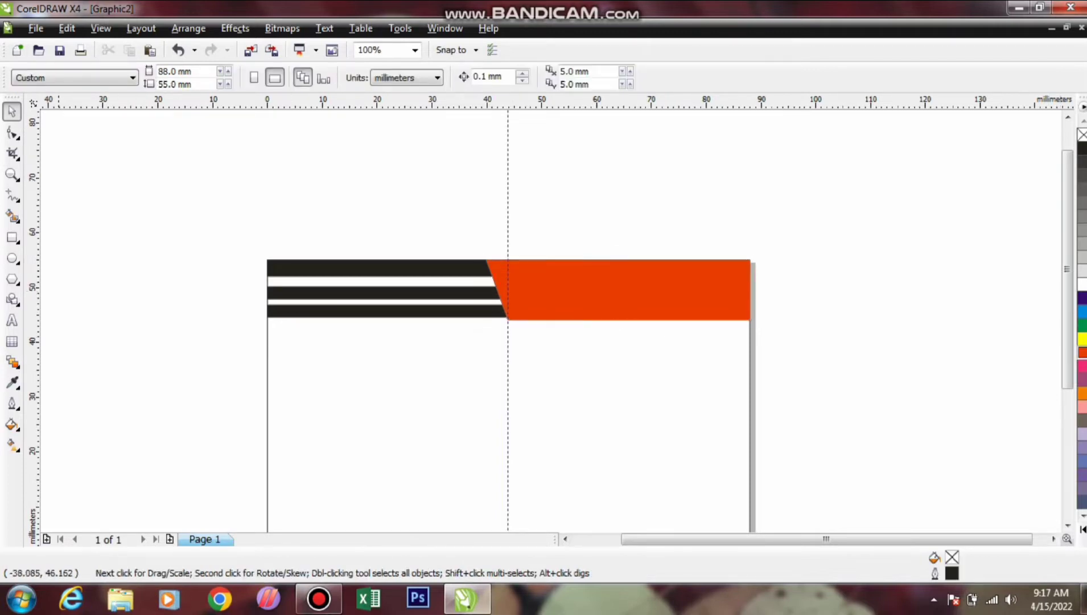
left_click(12, 237)
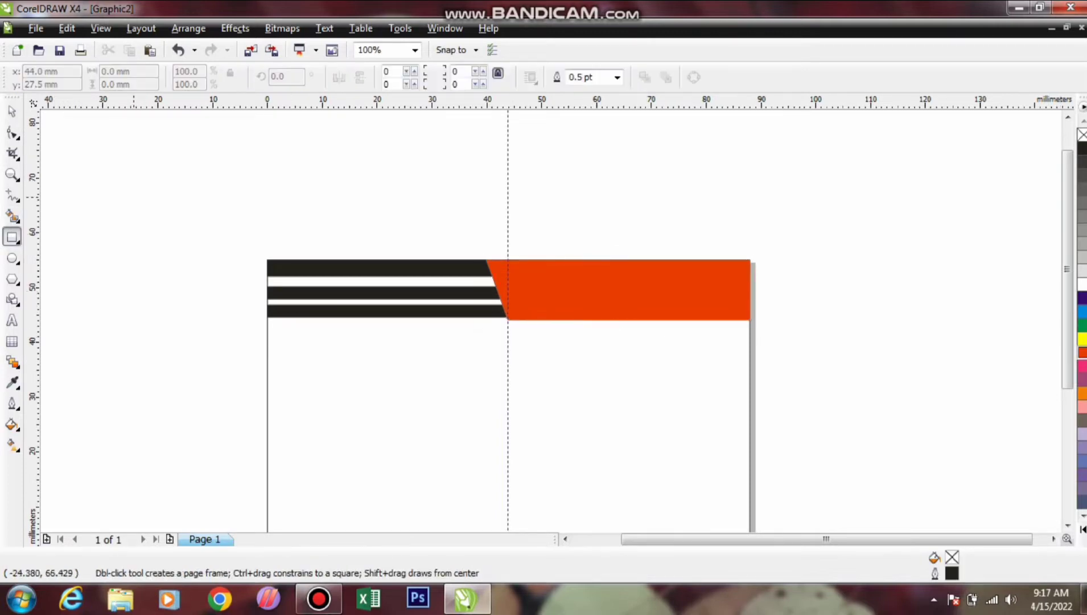
Draw a thin rectangle with corner roundness 60 on the band and give it a white outline
left_click_drag(133, 196, 624, 291)
key("space")
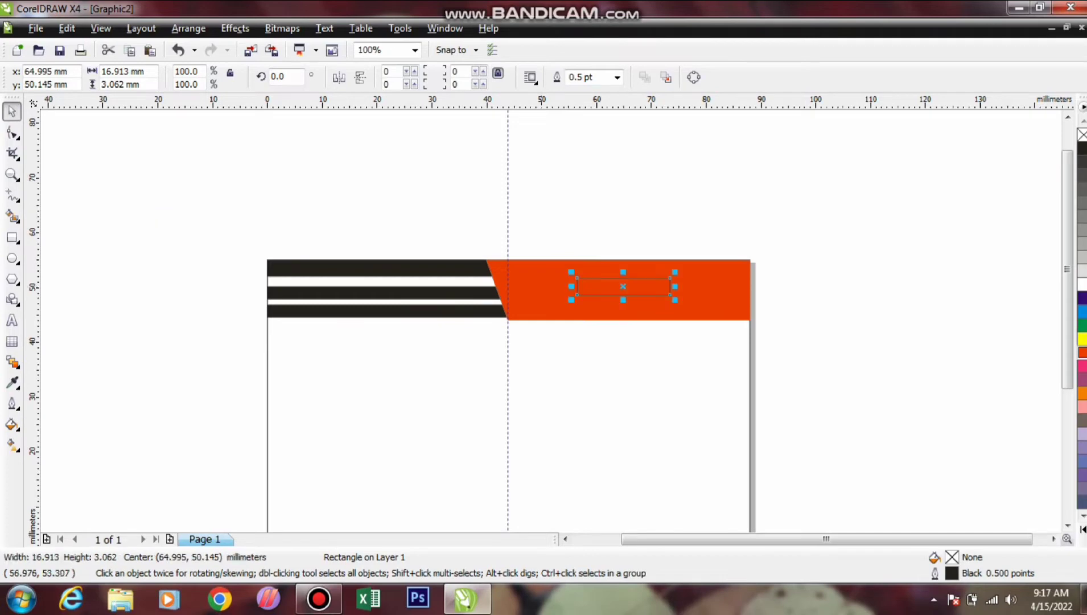
left_click(456, 72)
type("60")
key("Return")
scroll(678, 289, "up", 1)
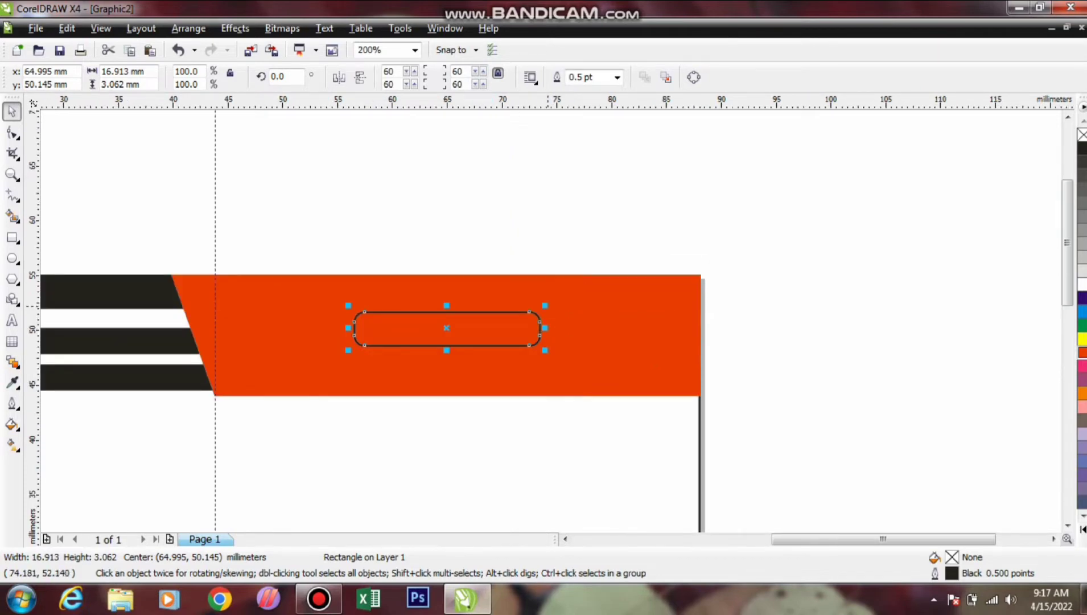
left_click_drag(455, 330, 485, 335)
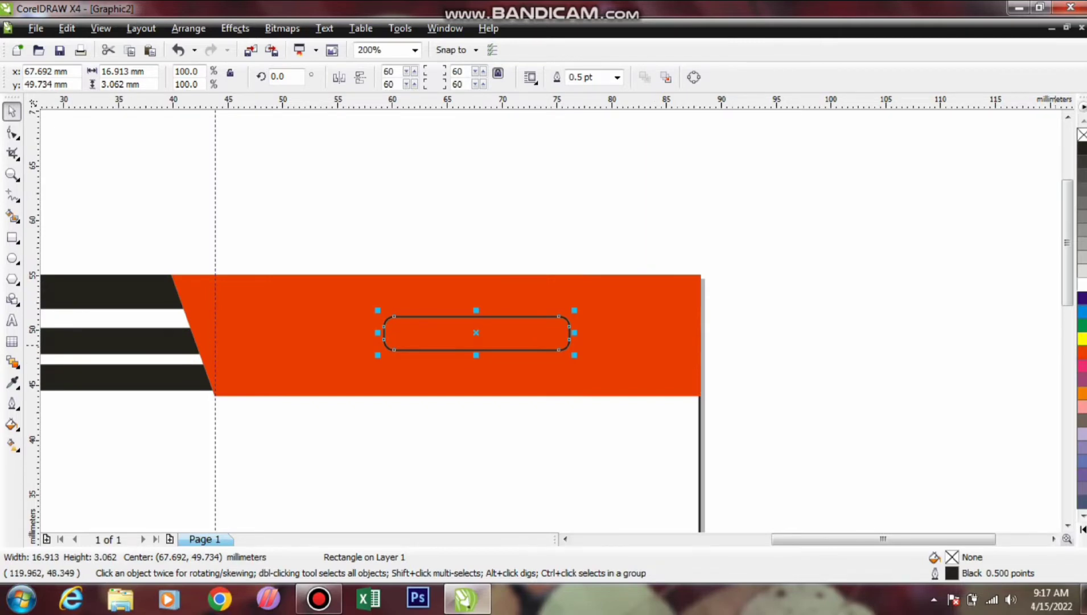
right_click(1082, 284)
key("Escape")
Fill an inner copy white and stretch it into a pill inside the outlined label
left_click(564, 329)
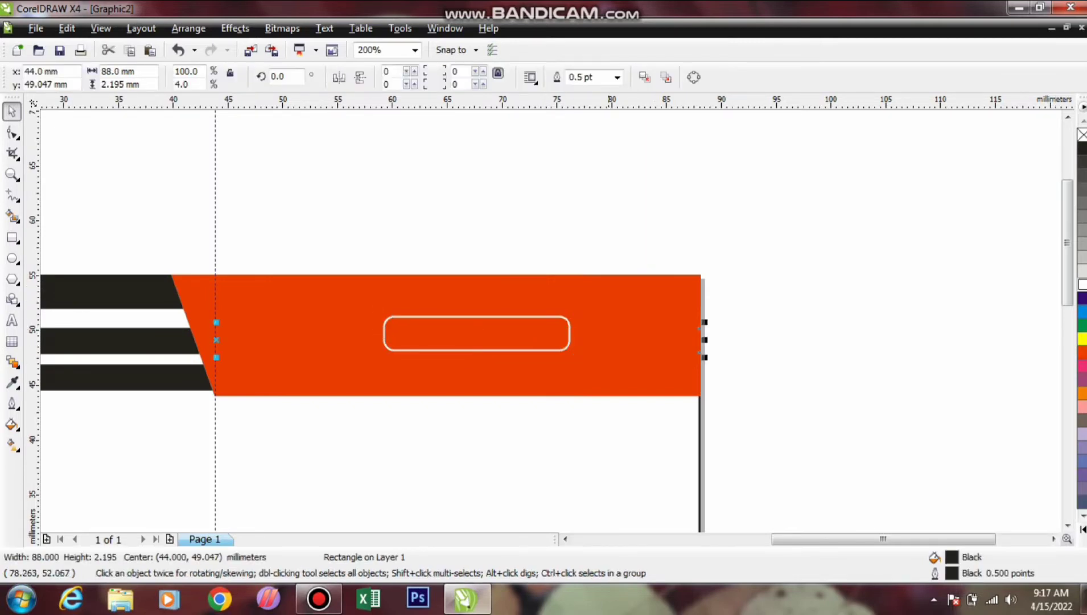
key("Escape")
left_click_drag(307, 226, 557, 314)
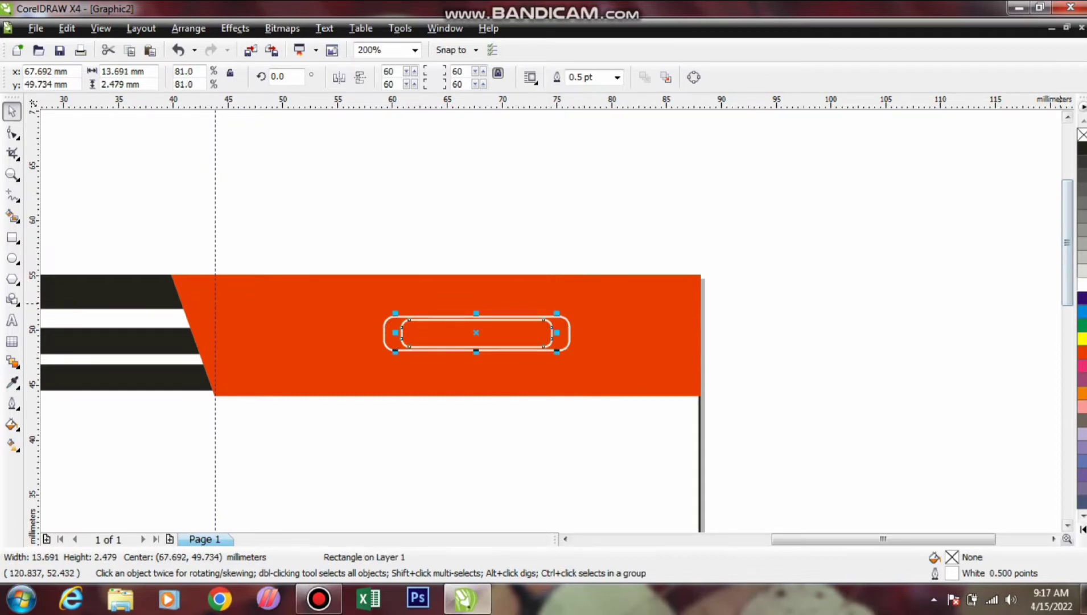
left_click(1083, 285)
scroll(587, 331, "up", 1)
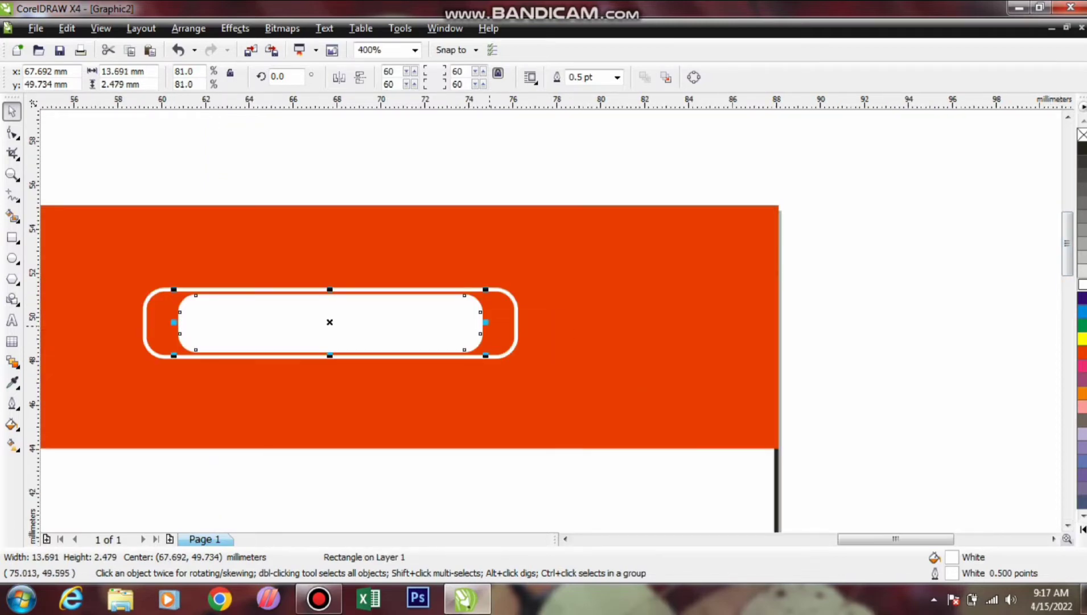
left_click_drag(486, 322, 506, 332)
left_click(349, 294)
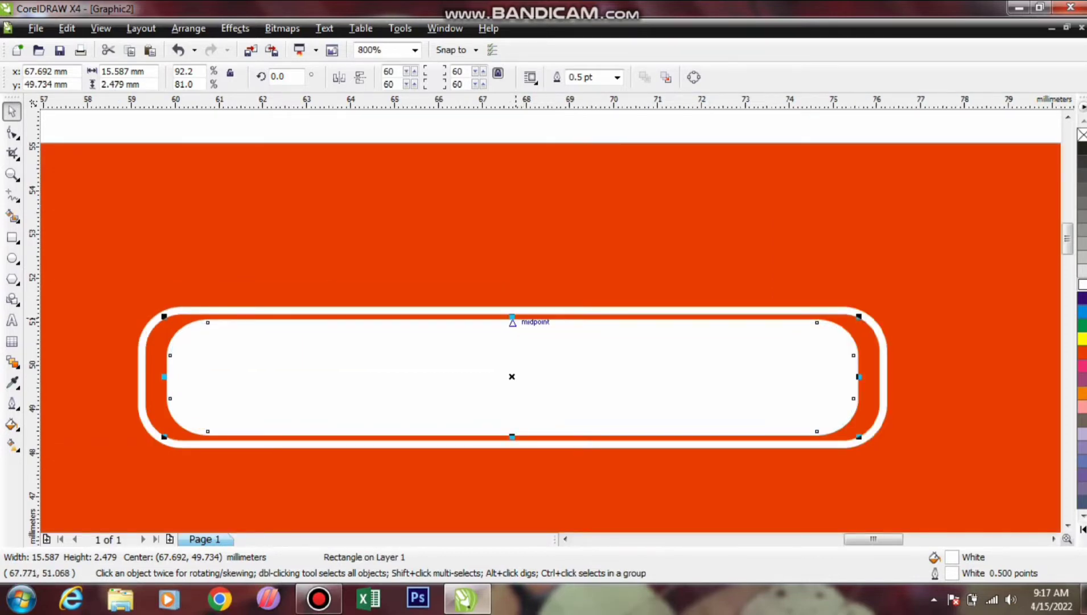
left_click_drag(512, 317, 517, 322)
scroll(517, 322, "down", 1)
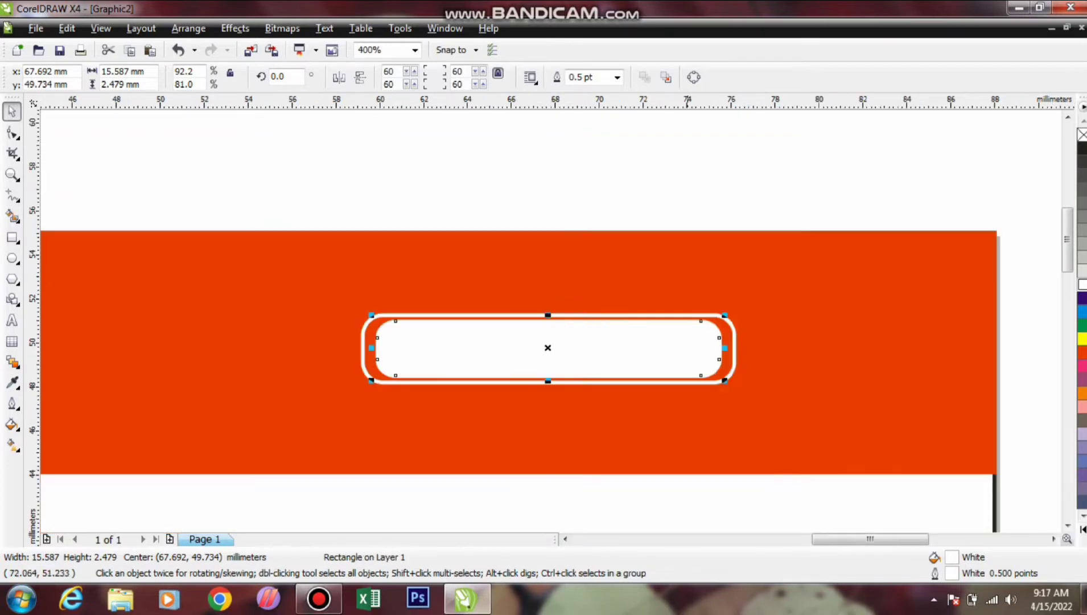
key("Escape")
scroll(517, 322, "down", 1)
scroll(613, 290, "down", 1)
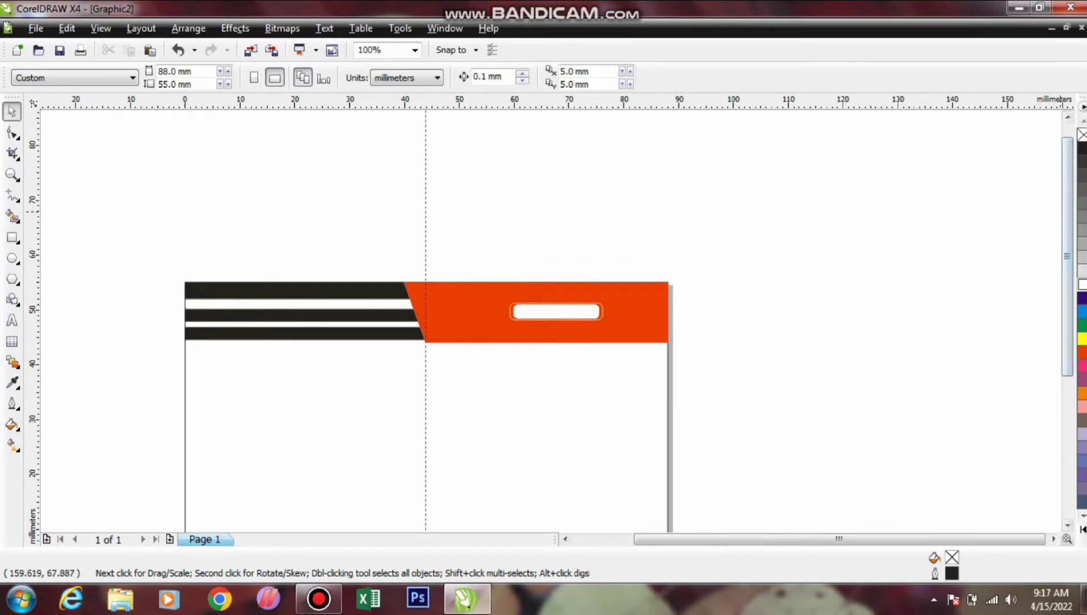
Copy the top band to the card's bottom edge, mirror it horizontally and vertically, and delete its white label
scroll(427, 290, "down", 2)
scroll(613, 290, "down", 1)
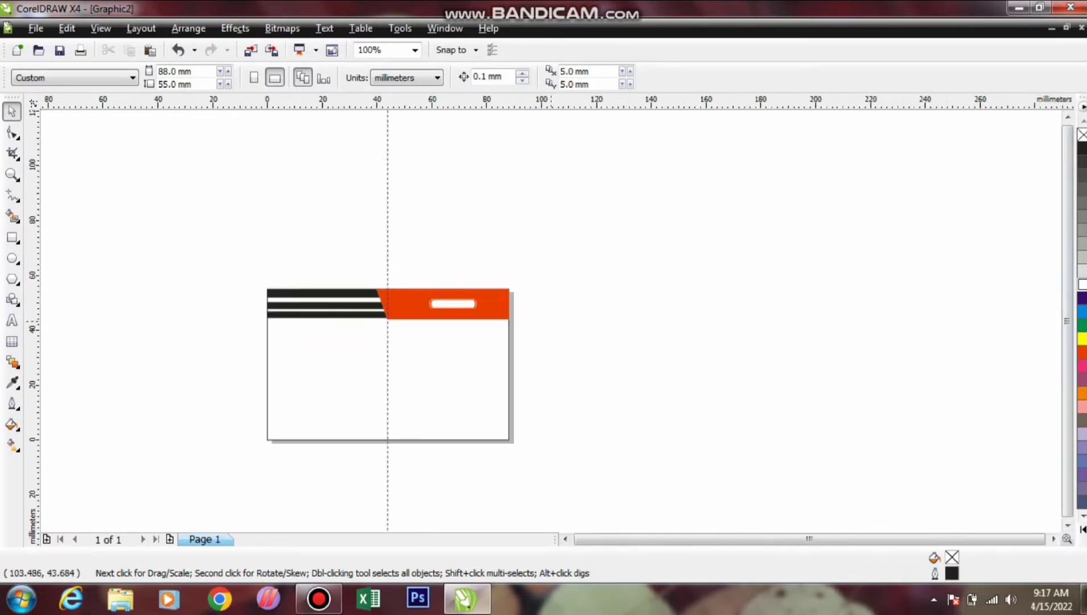
scroll(551, 320, "up", 1)
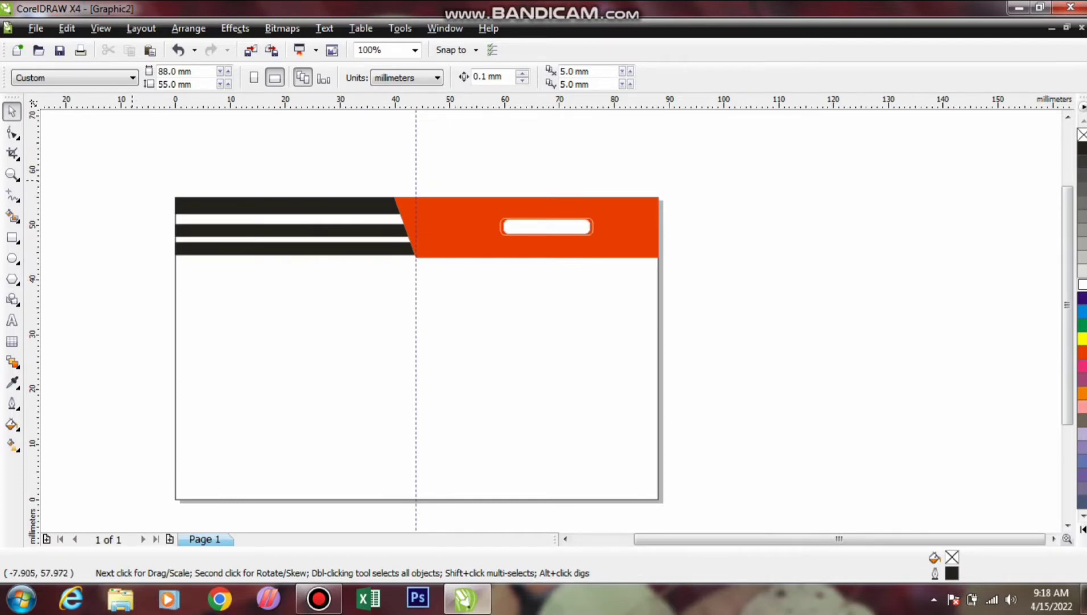
left_click_drag(132, 181, 690, 311)
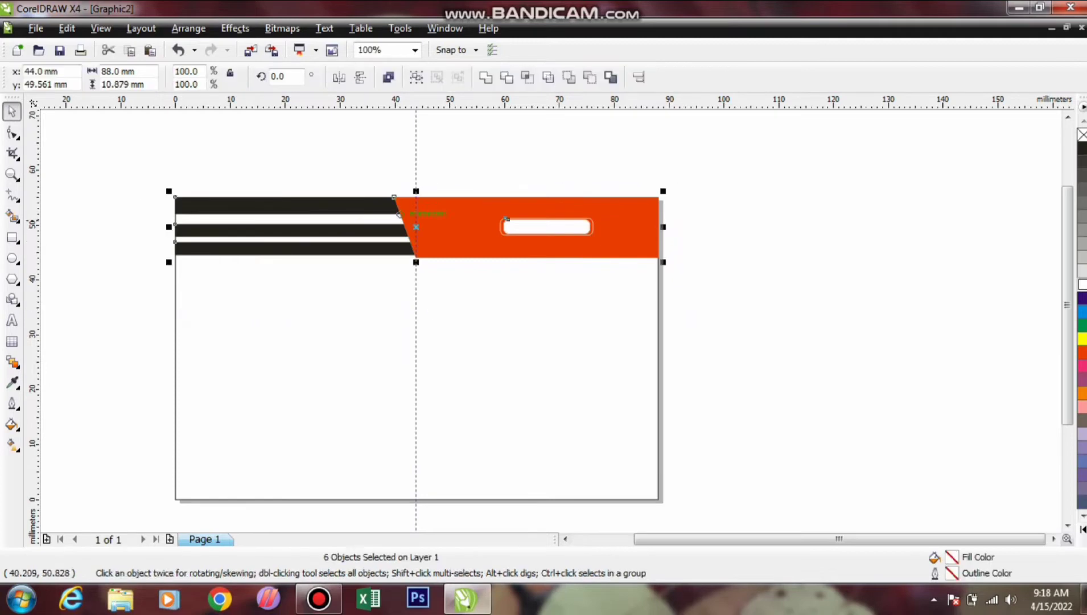
left_click_drag(416, 227, 416, 468)
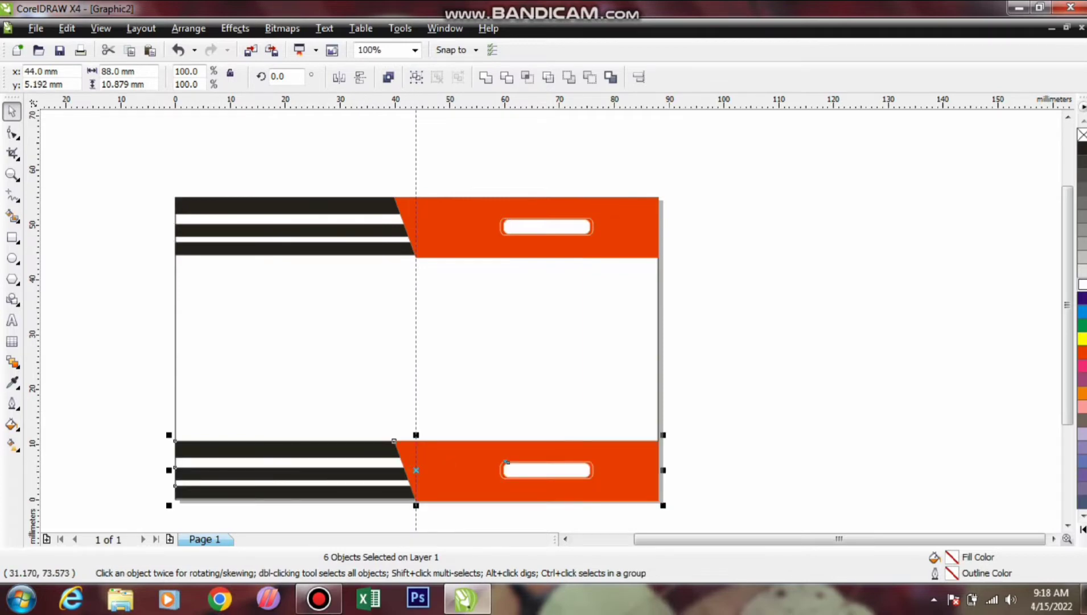
left_click(339, 77)
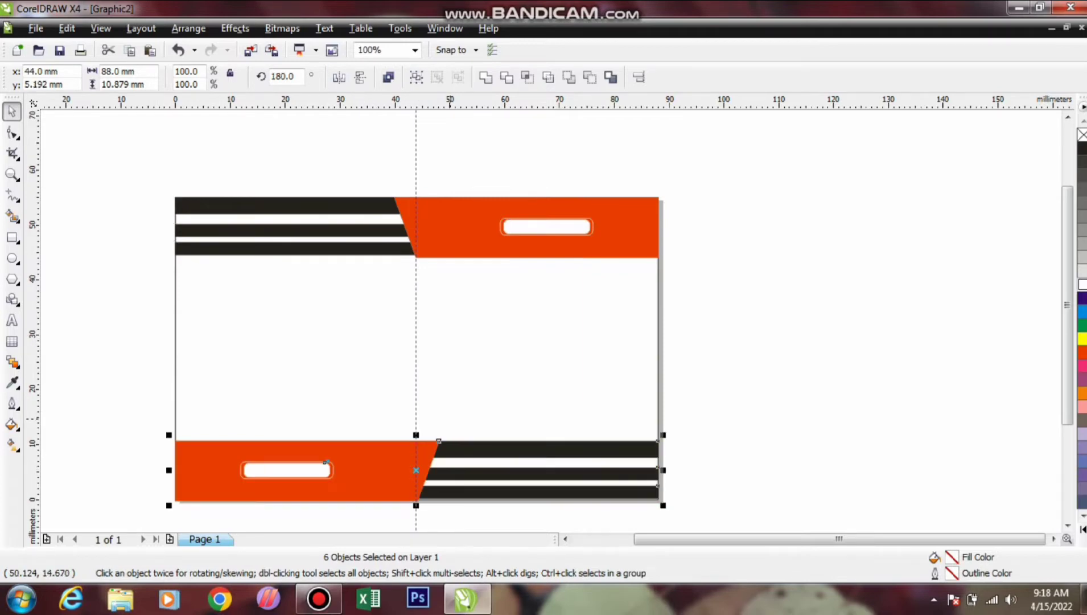
left_click(360, 77)
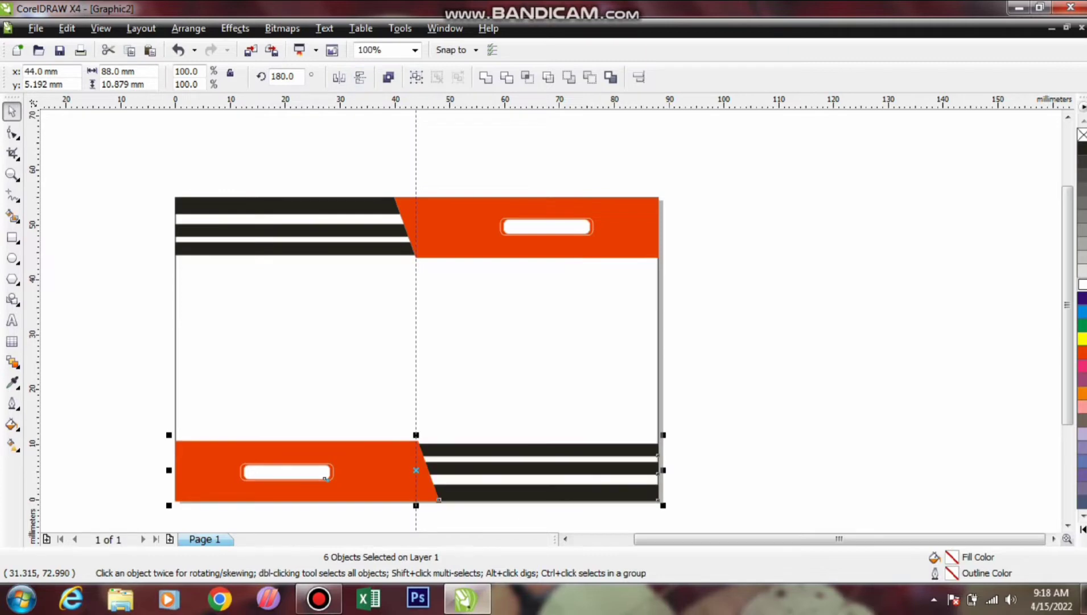
left_click(393, 430)
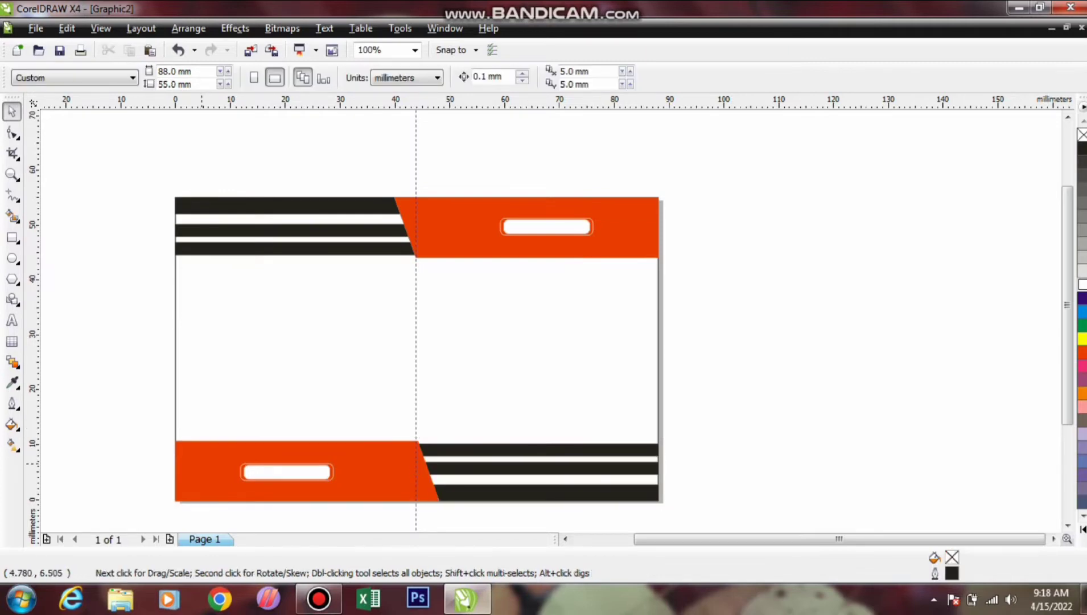
left_click_drag(136, 447, 357, 501)
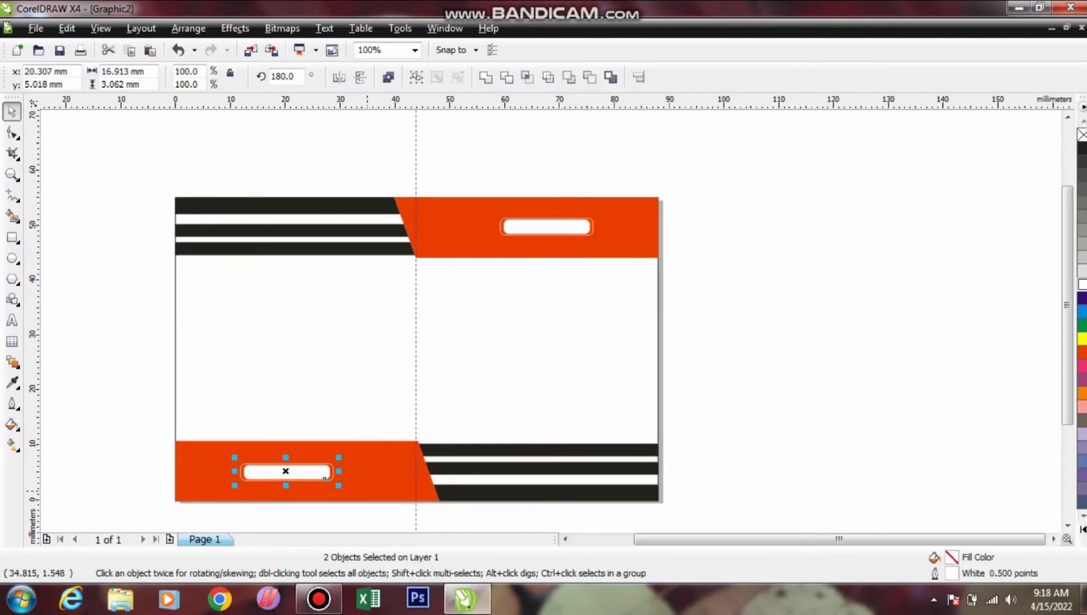
key("Delete")
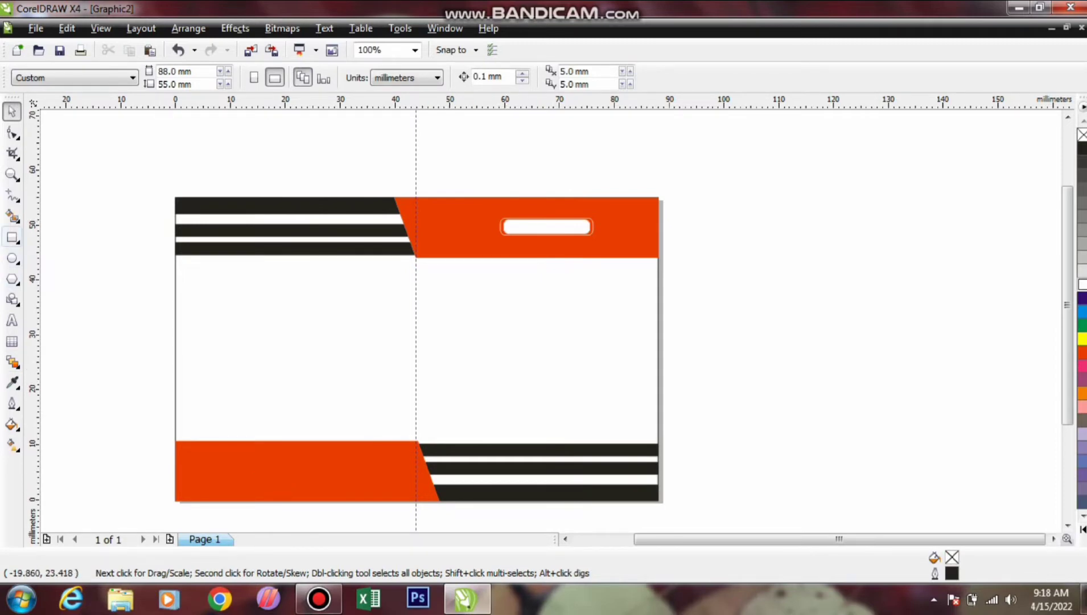
Draw a small square, rotate it 45° into a diamond with a 1.0 pt outline, and centre it on the card
left_click(12, 238)
left_click_drag(82, 222, 110, 249)
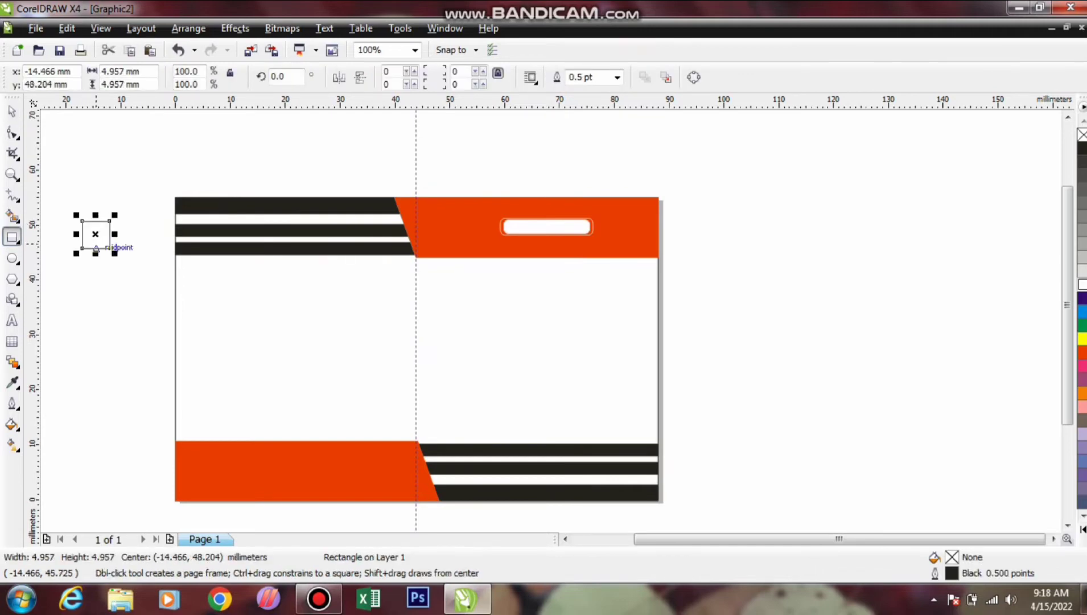
key("space")
key("shift+Home")
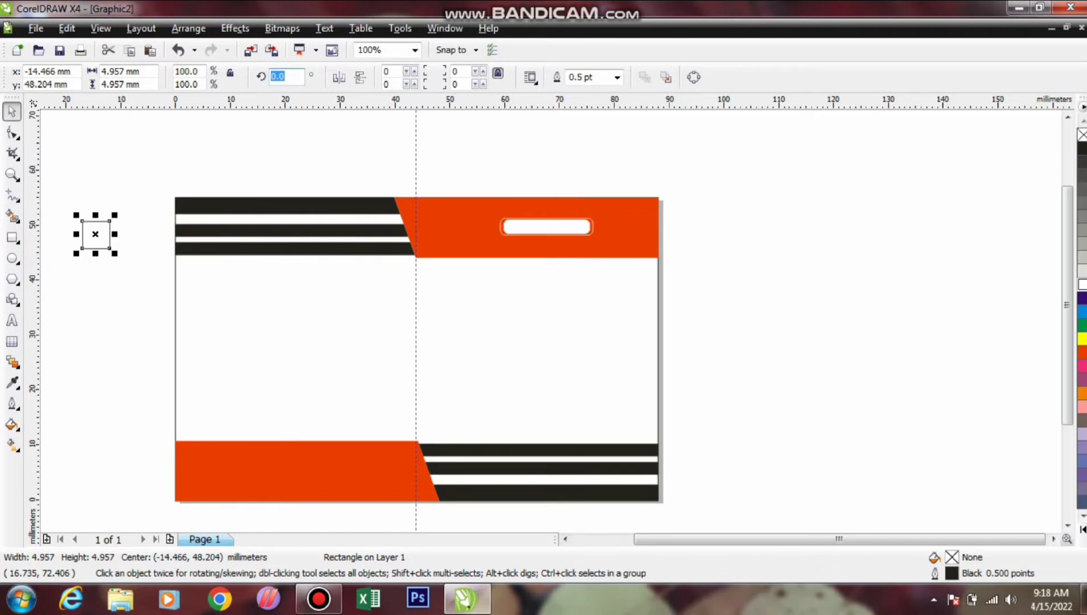
type("45")
key("Return")
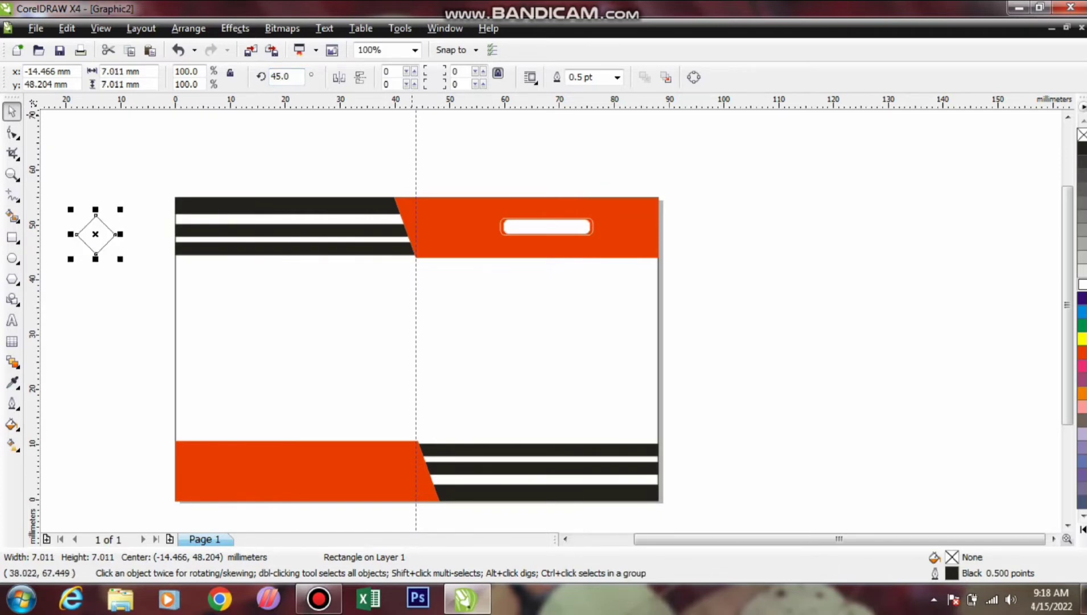
left_click(617, 77)
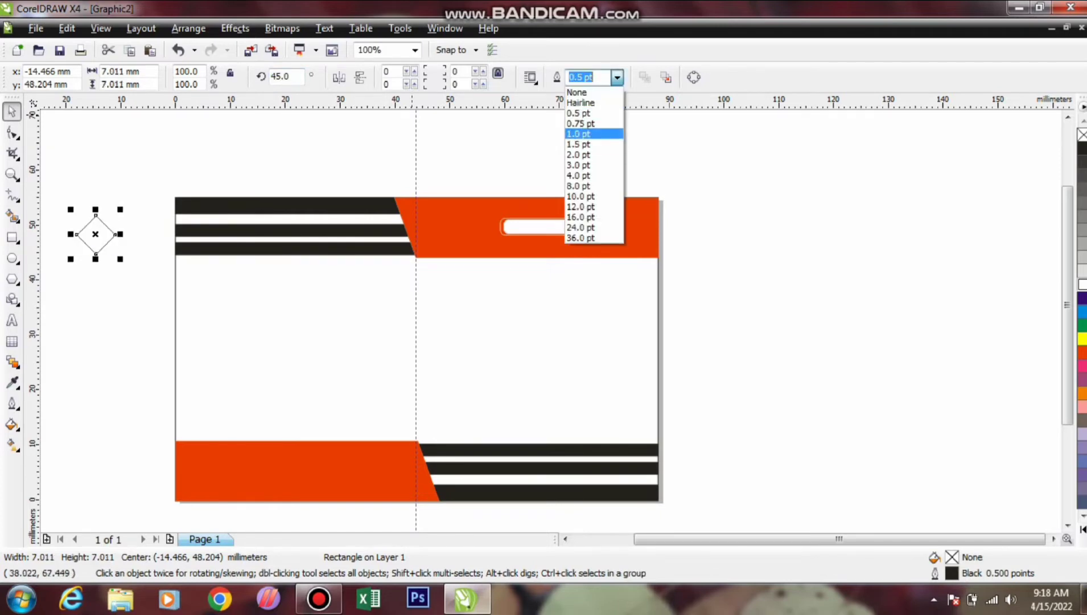
left_click(580, 134)
left_click_drag(94, 234, 414, 334)
left_click_drag(414, 335, 415, 334)
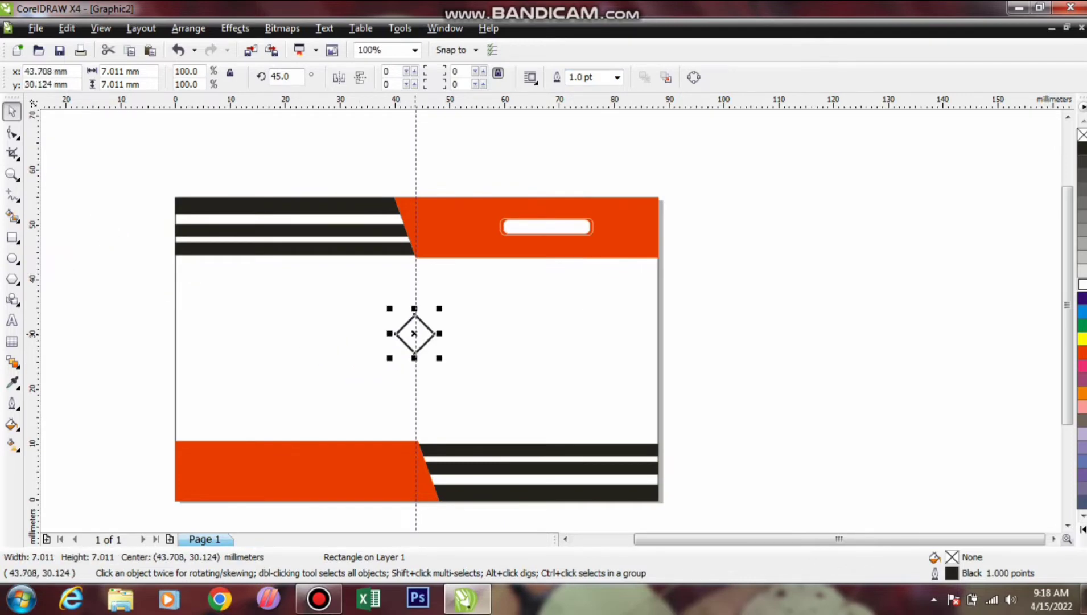
Add an offset copy of the diamond and delete the vertical guideline
scroll(415, 334, "up", 1)
left_click_drag(550, 320, 553, 307)
scroll(551, 327, "down", 1)
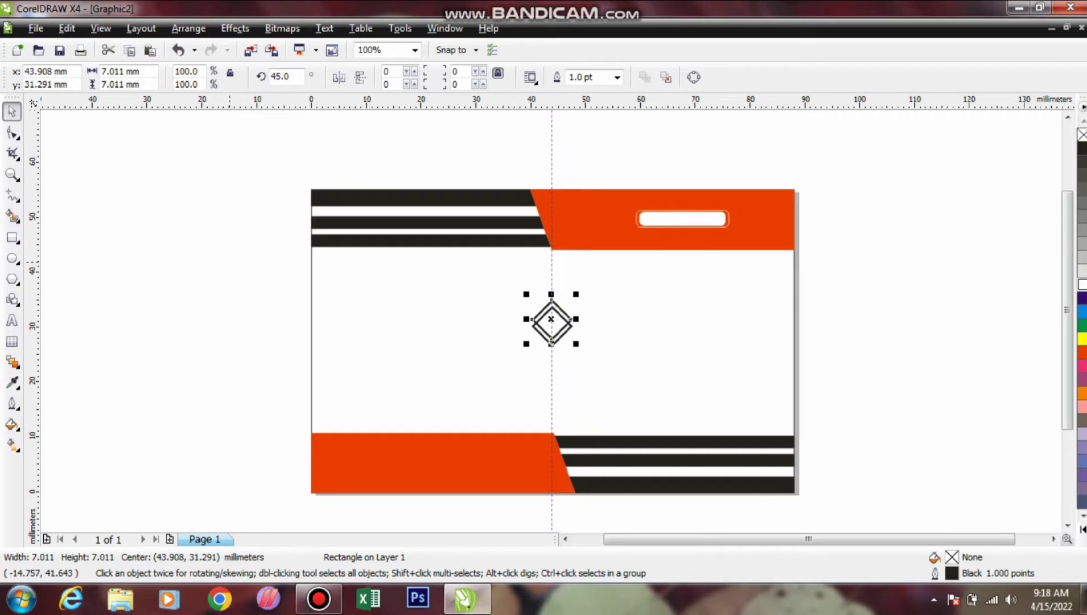
left_click(230, 261)
left_click_drag(552, 151, 531, 147)
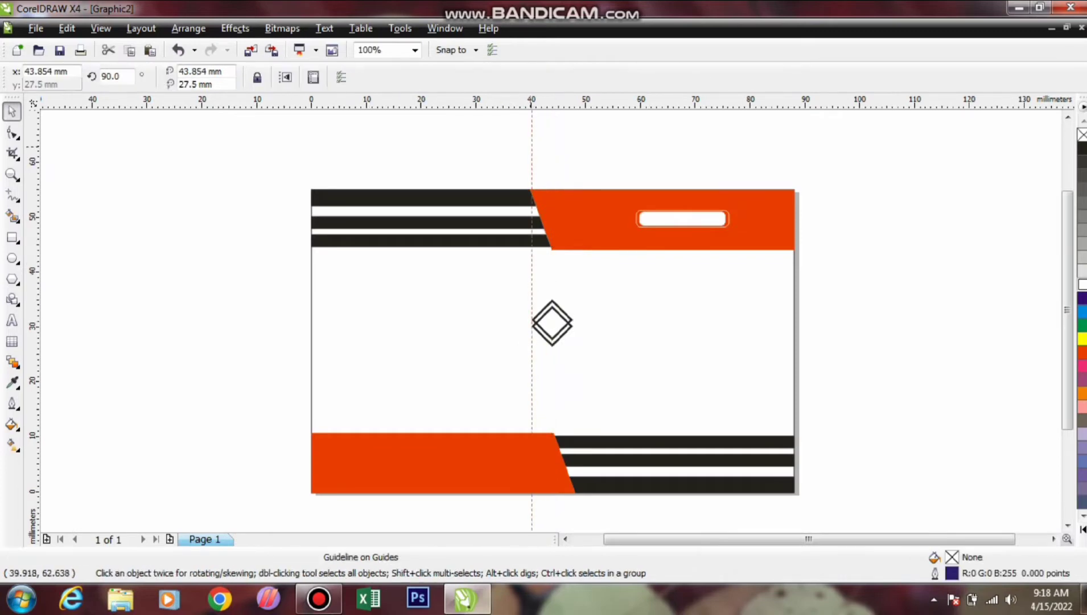
key("Delete")
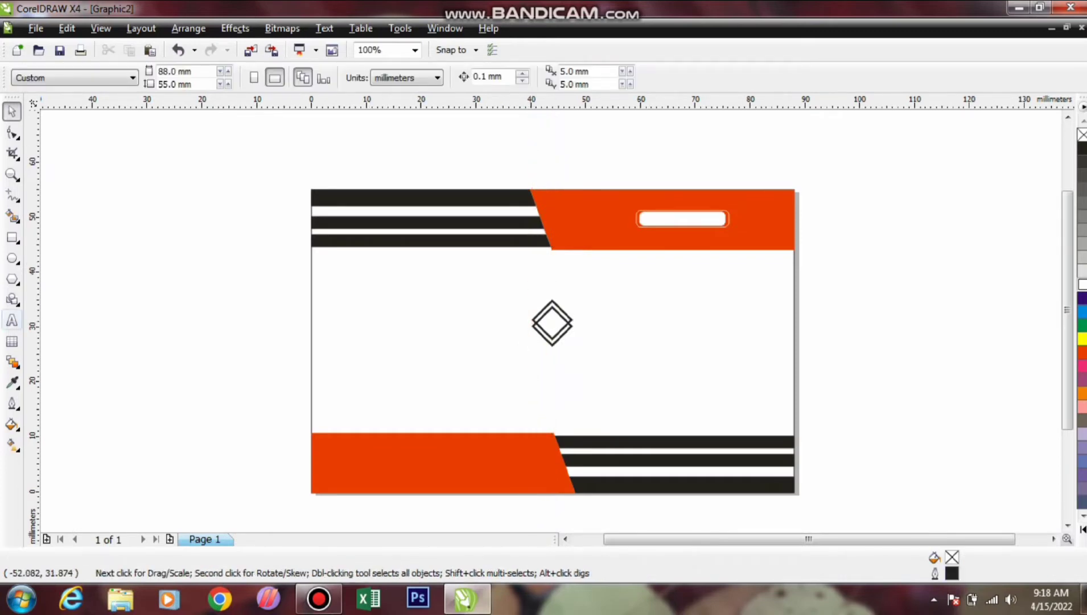
Type the cardholder's name as text and move it, shrunk, onto the orange top band
left_click(12, 319)
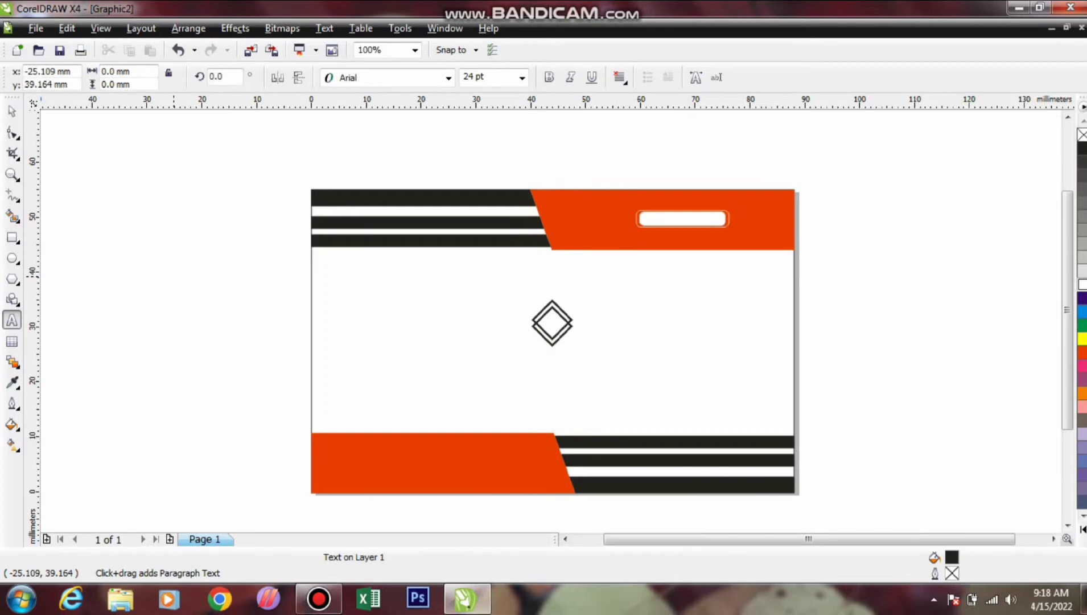
left_click(173, 275)
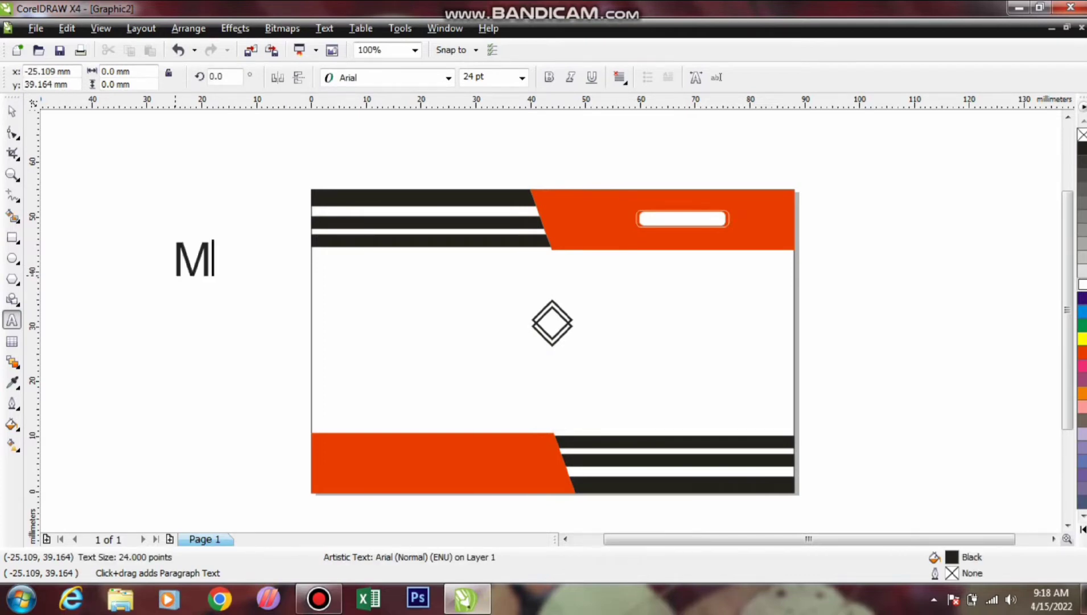
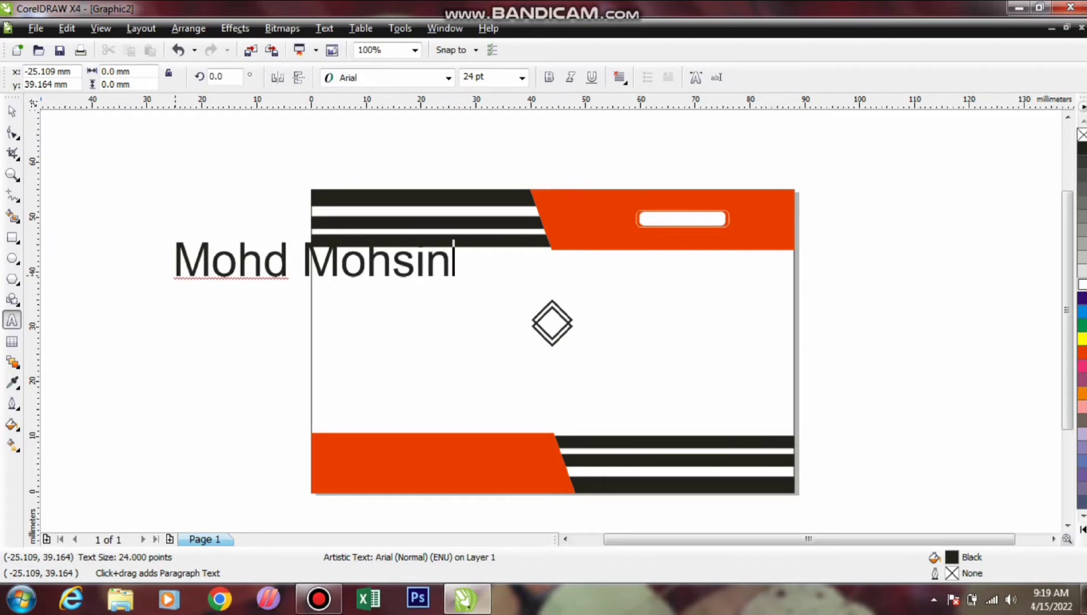
key("ctrl+space")
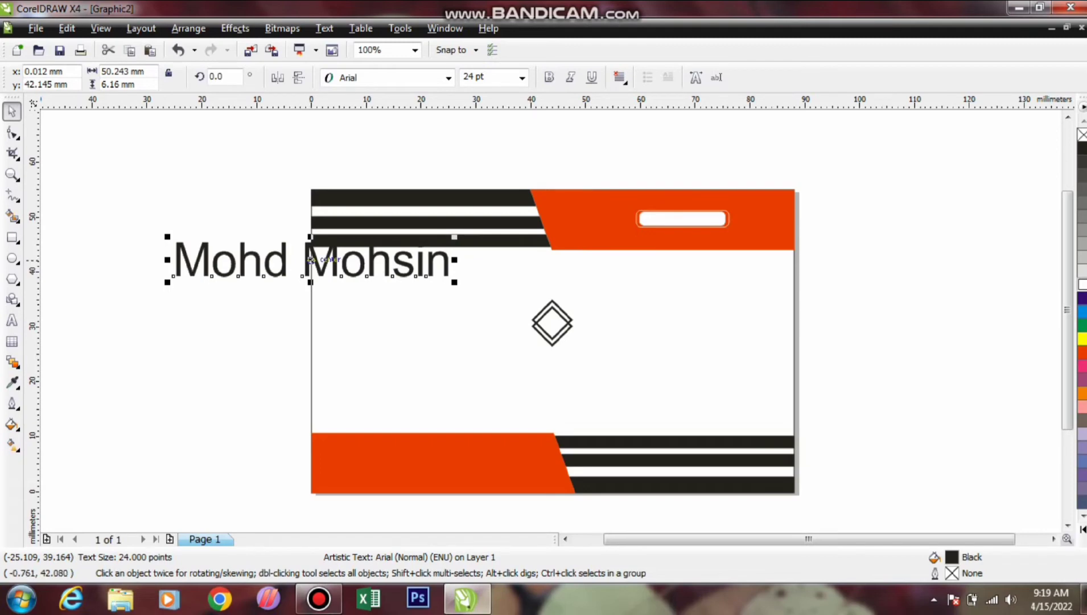
left_click_drag(311, 260, 691, 224)
left_click_drag(835, 202, 744, 213)
Give the name a red fill and outline, then scale and centre it inside the white rounded box
scroll(691, 225, "up", 1)
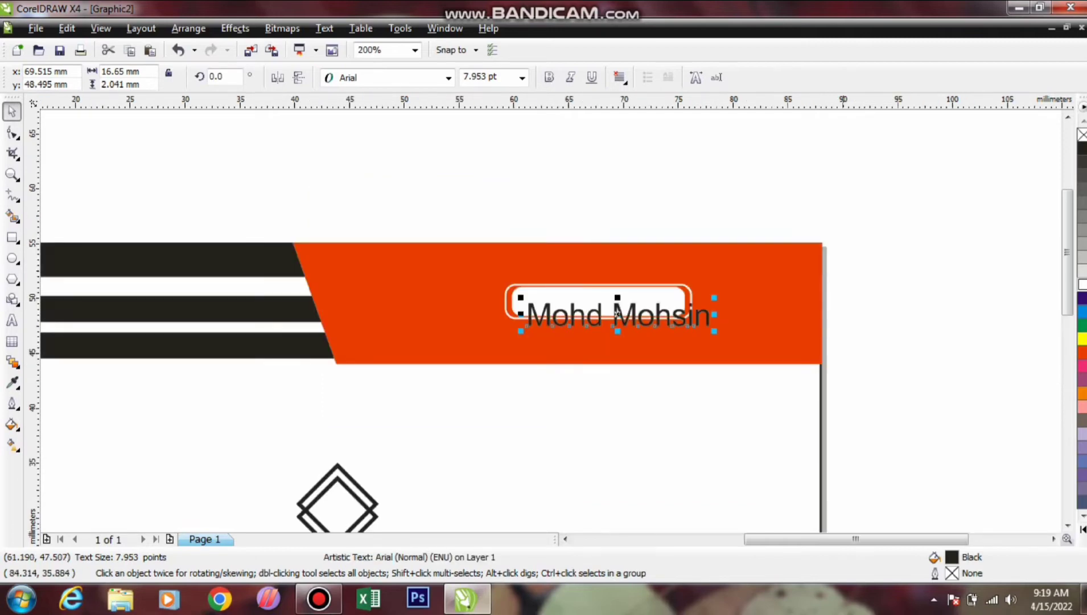
left_click(1082, 393)
right_click(1083, 393)
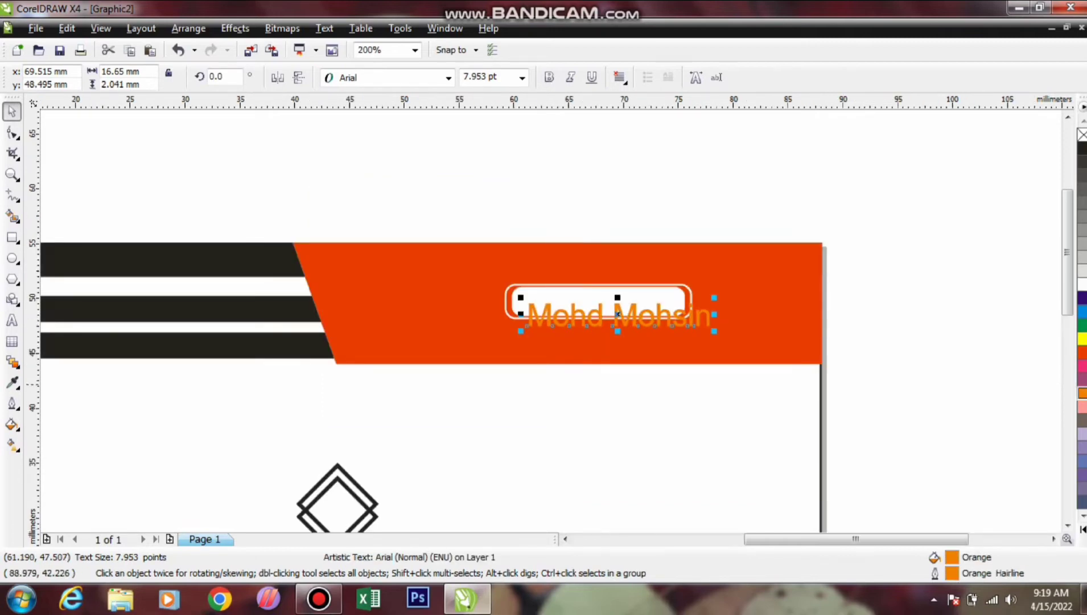
left_click(1082, 352)
right_click(1082, 352)
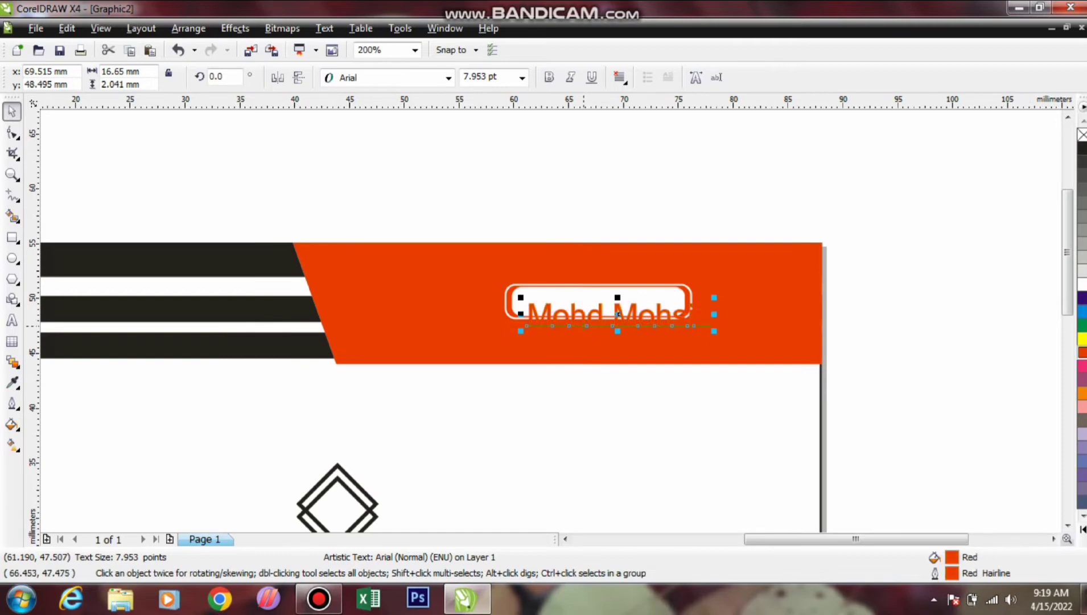
scroll(615, 326, "up", 1)
left_click_drag(621, 301, 615, 279)
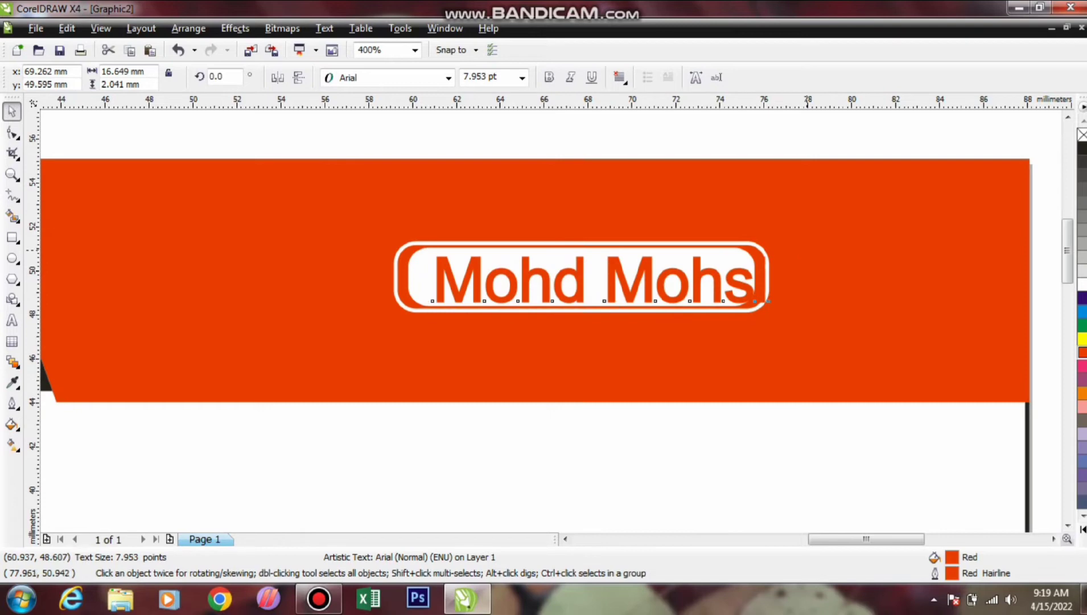
left_click_drag(768, 300, 718, 262)
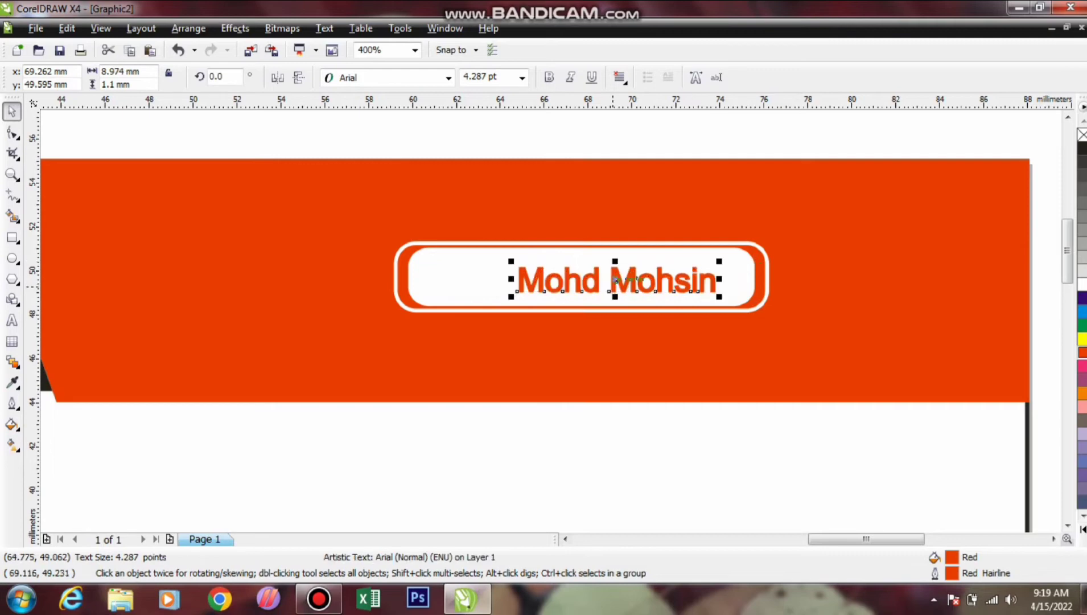
left_click_drag(615, 279, 601, 273)
left_click_drag(376, 114, 761, 314)
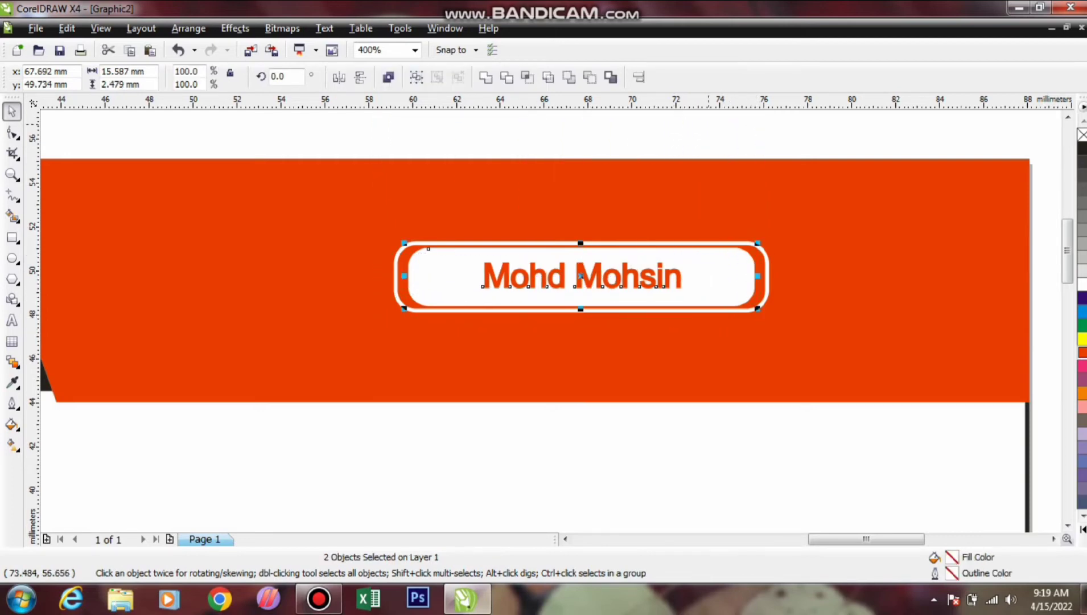
key("Escape")
scroll(767, 380, "down", 1)
scroll(551, 320, "down", 1)
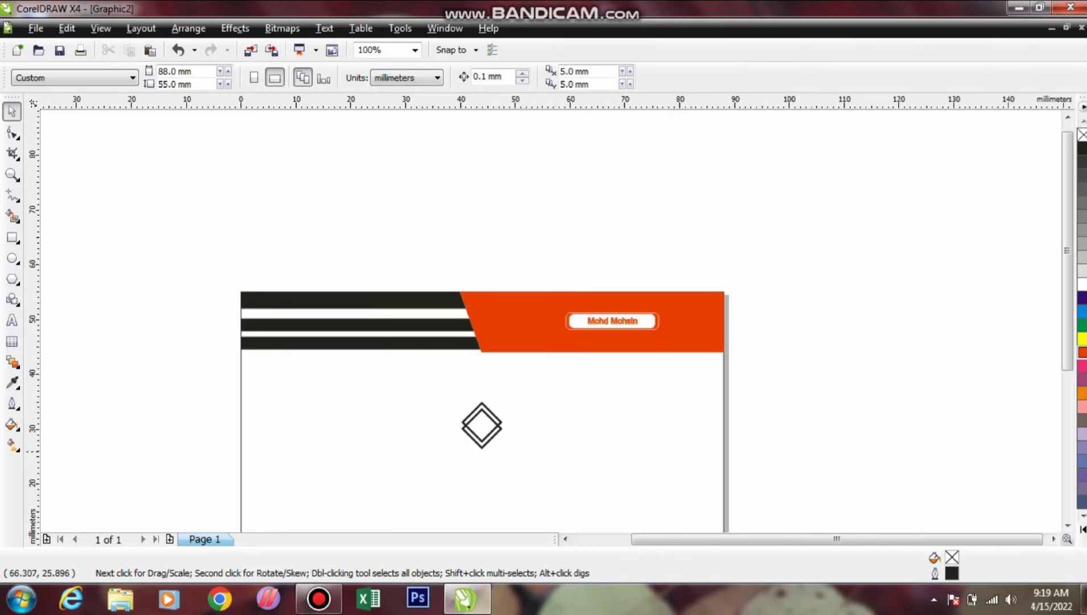
Type the cardholder's full name and, on a second line, the website address above the card
left_click(12, 320)
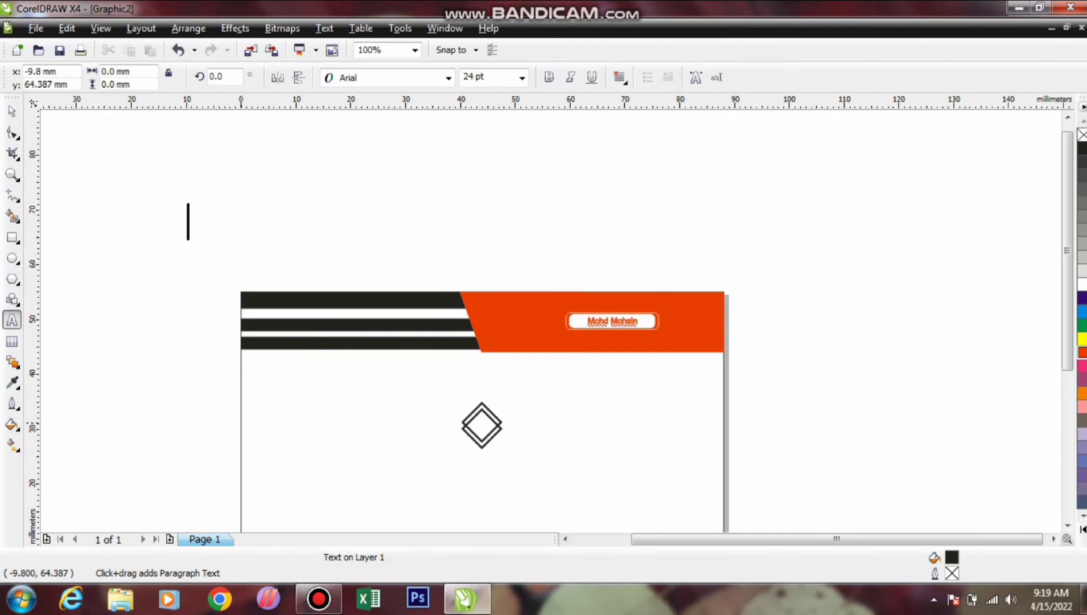
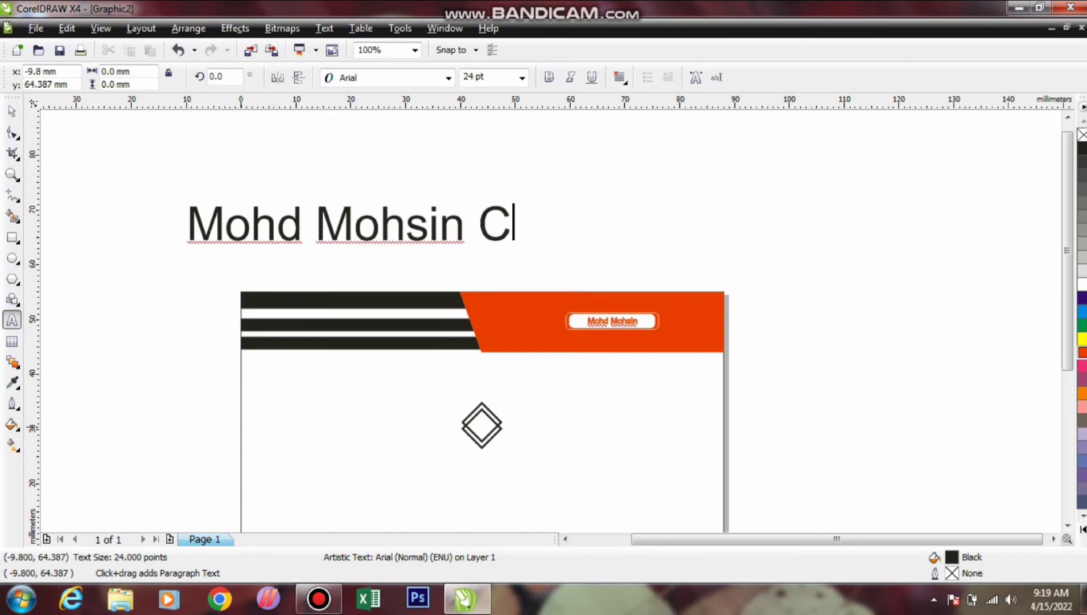
key("Return")
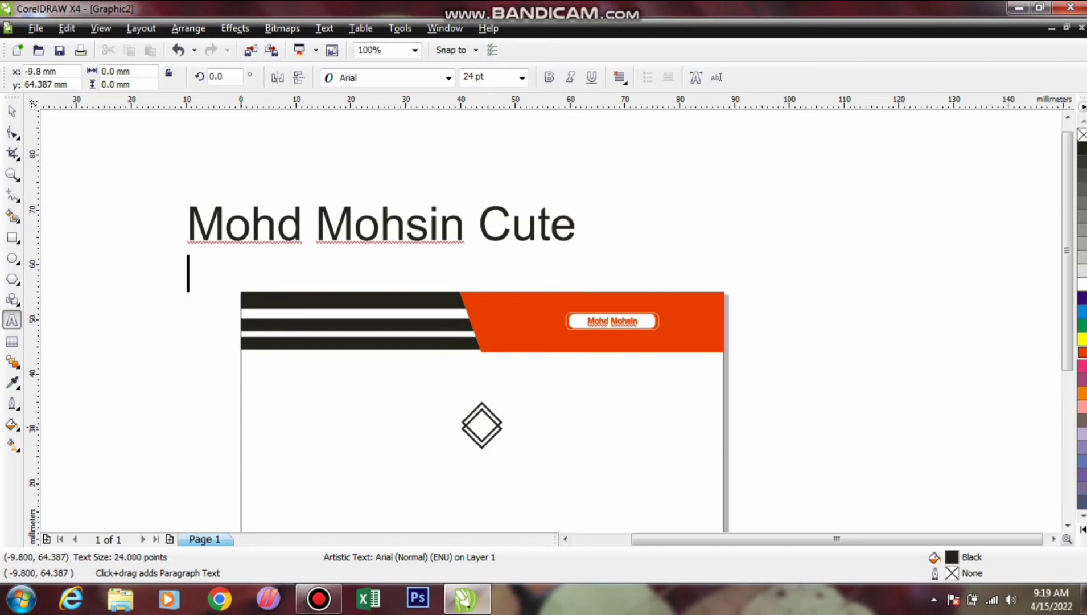
type("www")
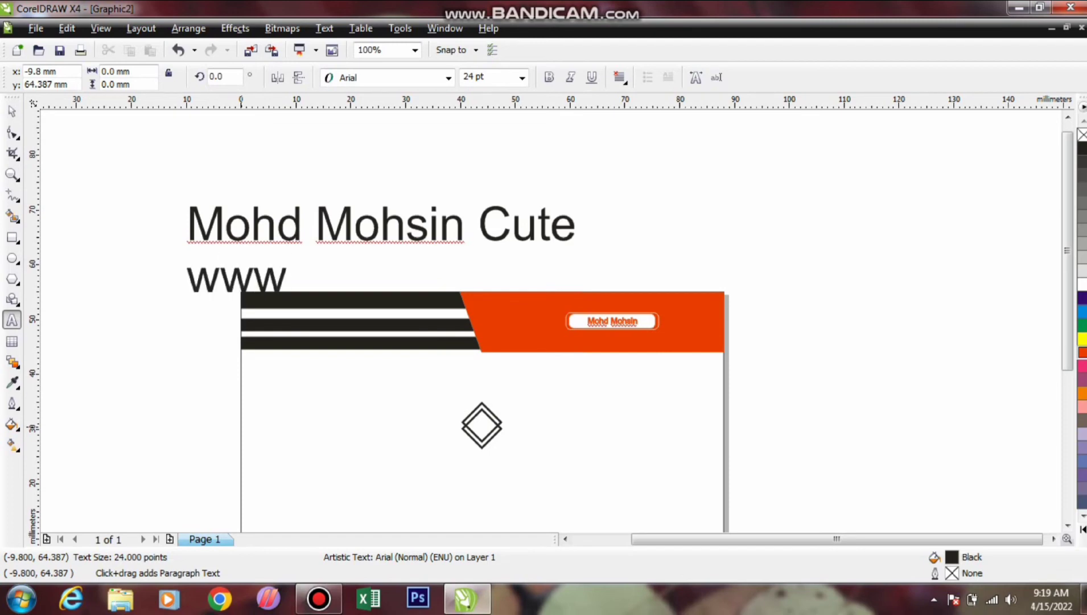
type(".mcute")
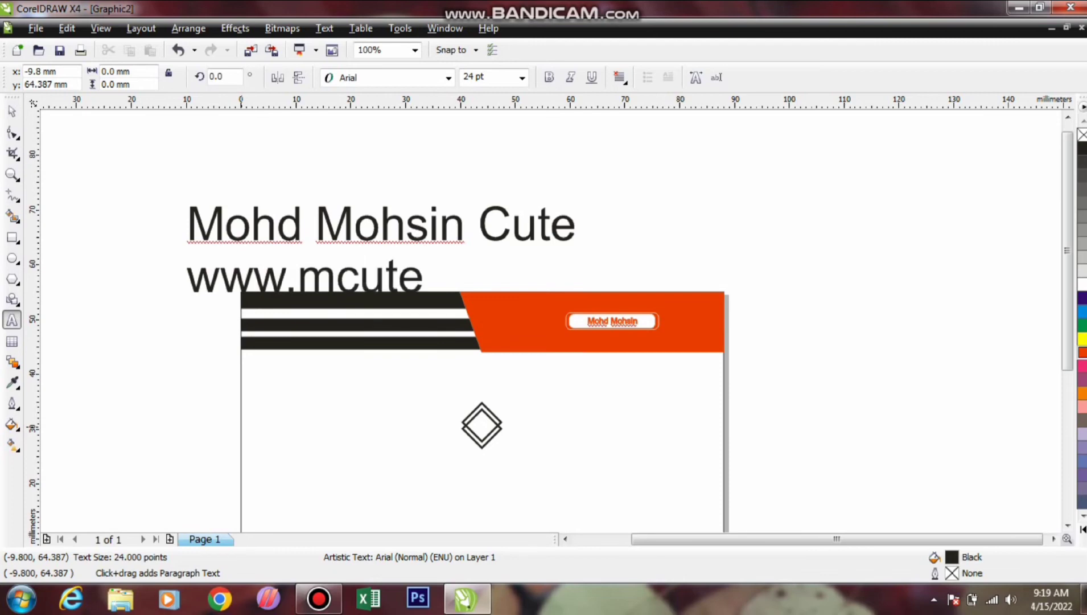
type("graph")
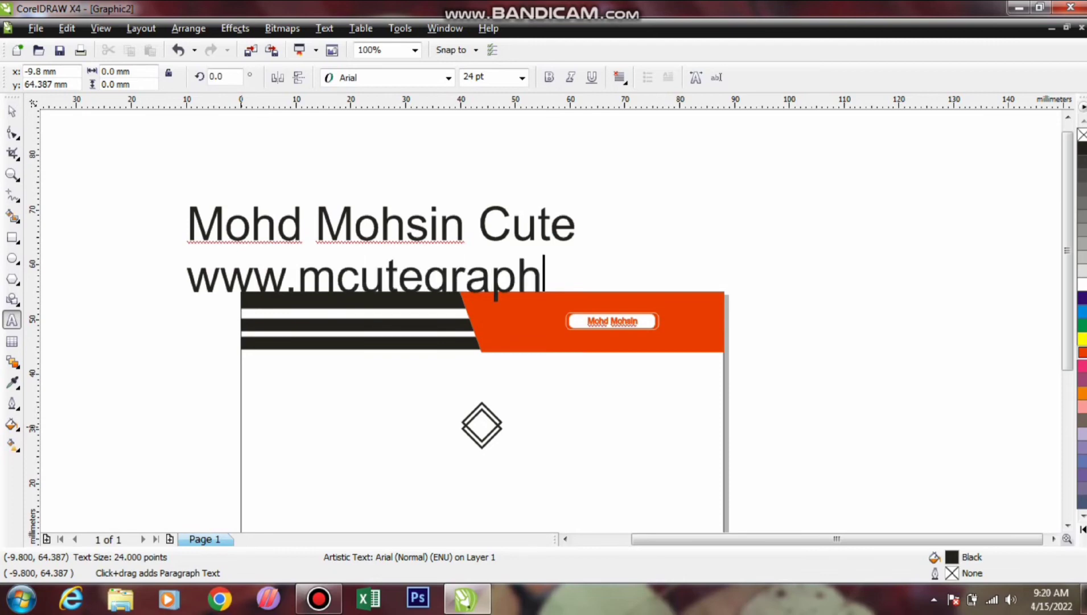
type("ics")
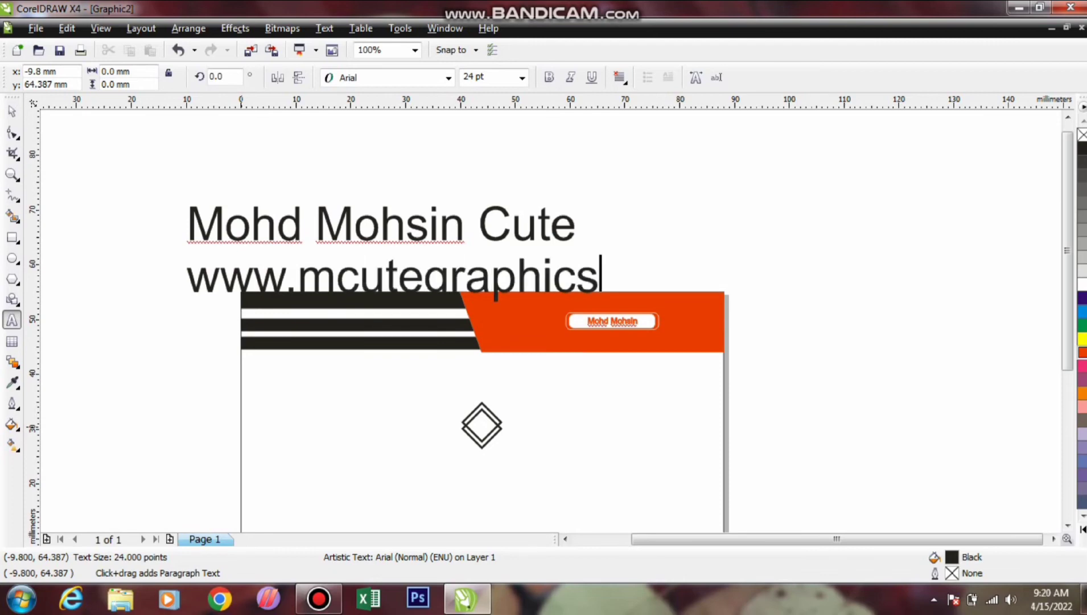
type(".com")
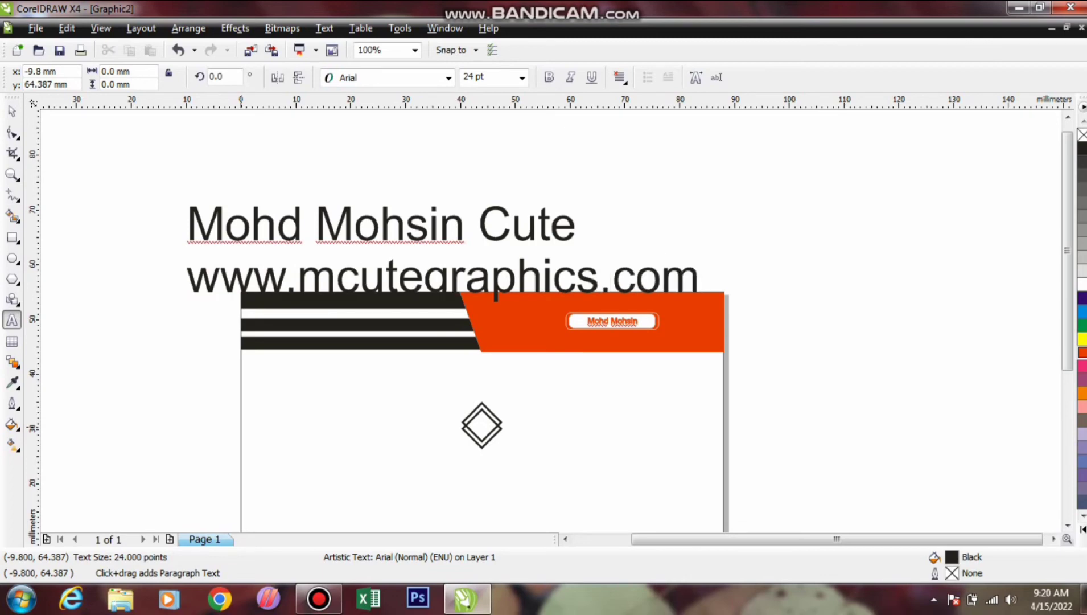
Convert the whole two-line text block to Title Case
key("ctrl+a")
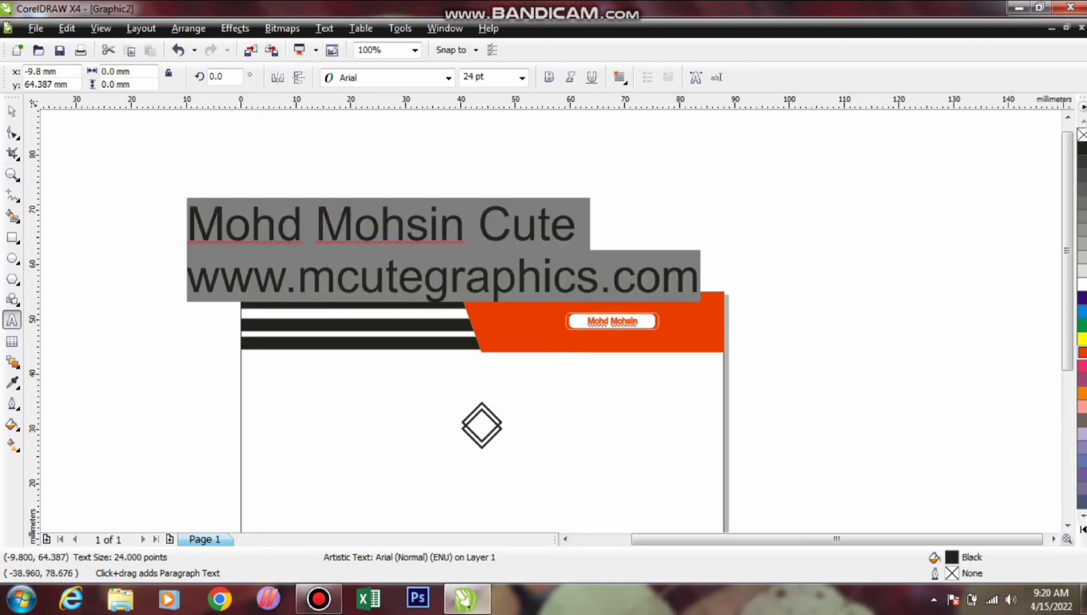
key("shift+F3")
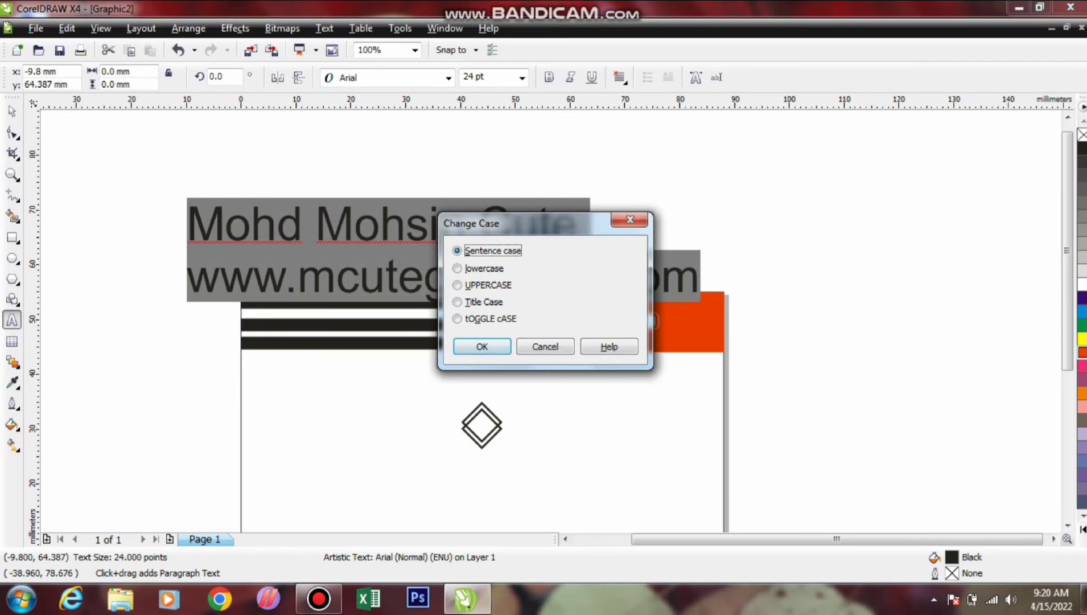
key("alt+t")
key("Return")
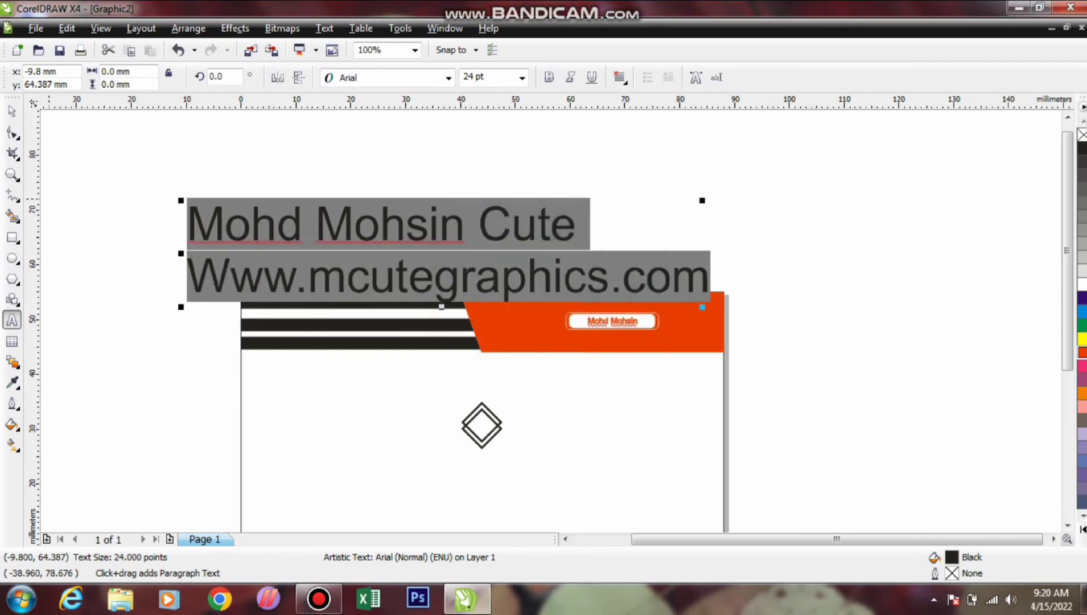
key("ctrl+space")
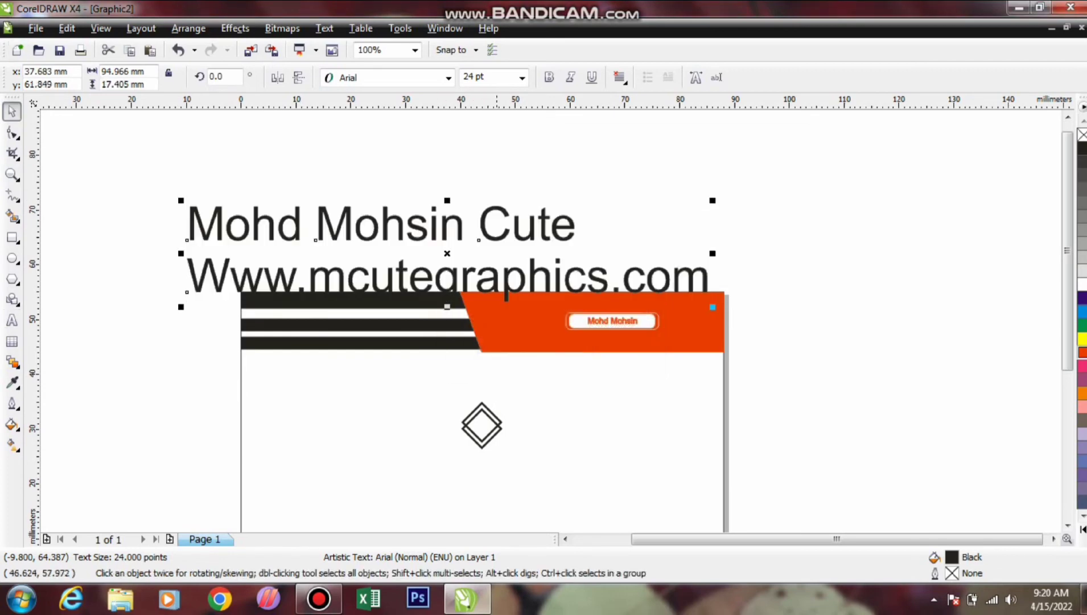
Set the text block in Balloon Extra, shrink it to about half size, and centre-align it
left_click(449, 78)
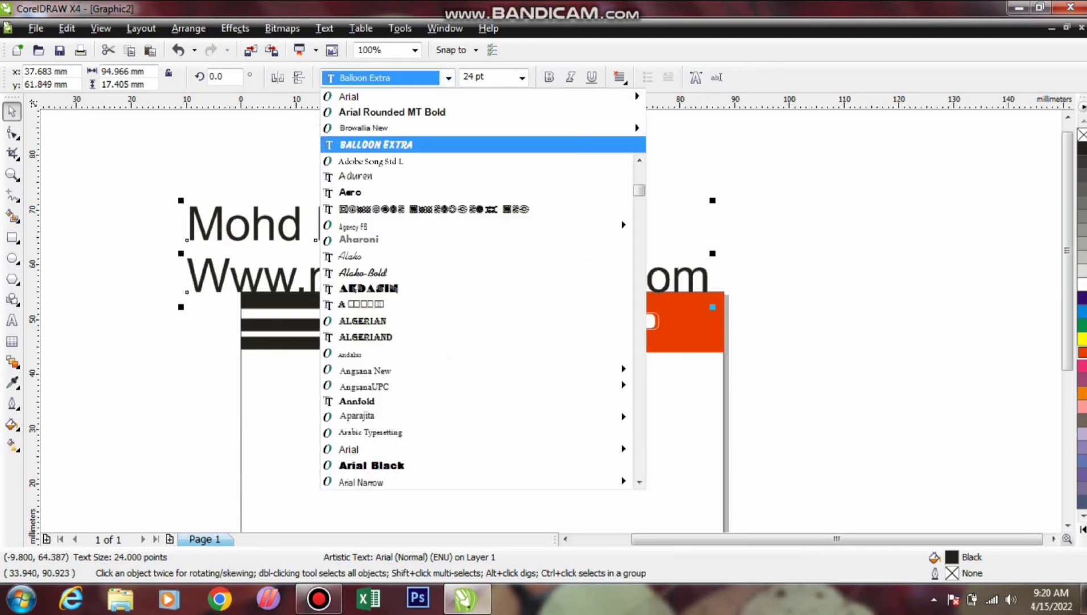
key("Return")
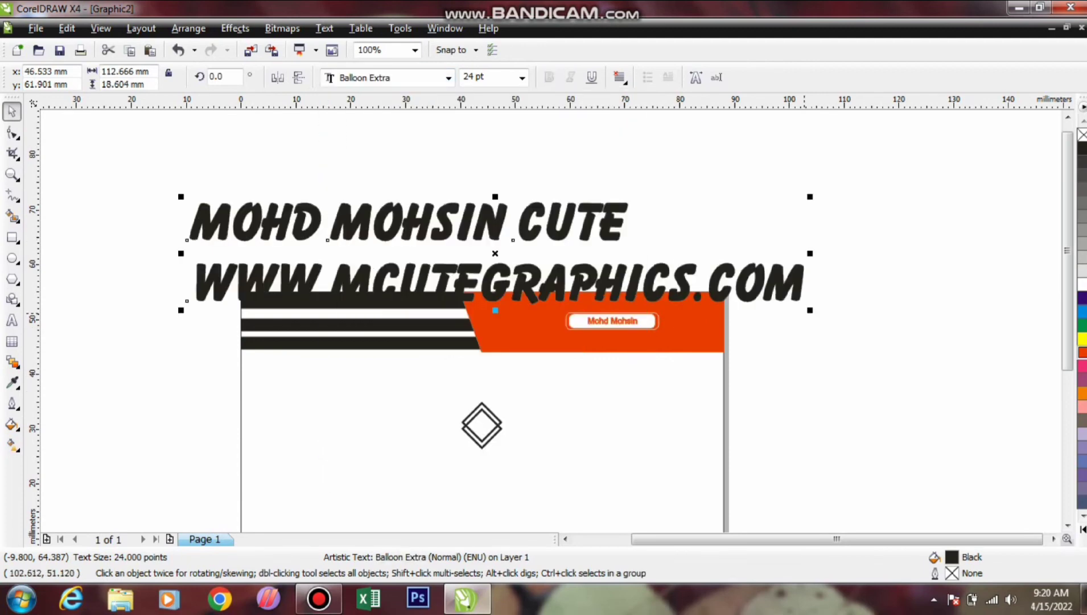
left_click_drag(181, 311, 359, 280)
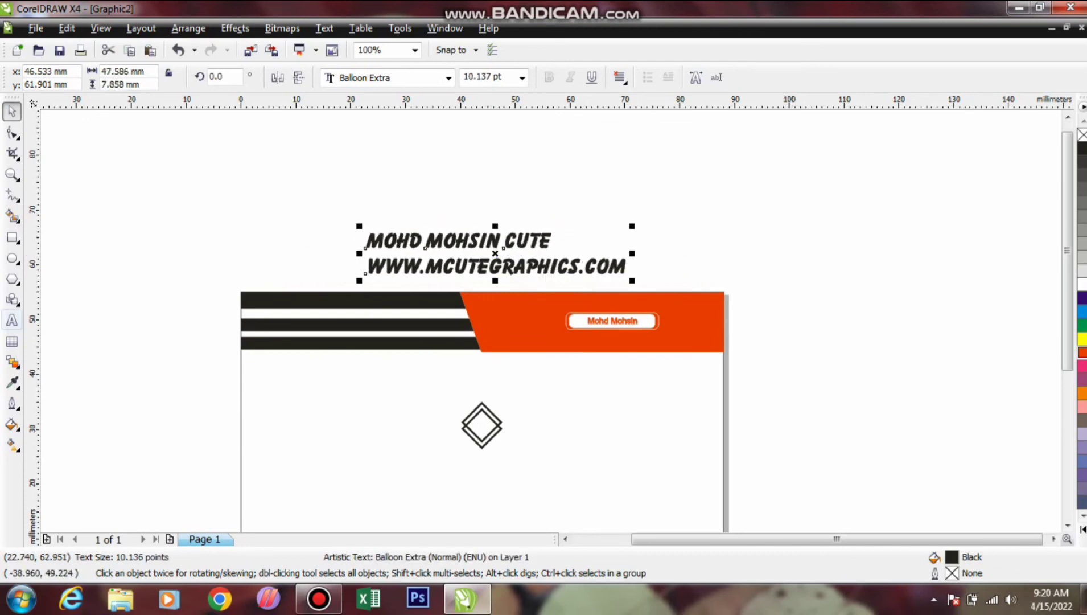
left_click(621, 78)
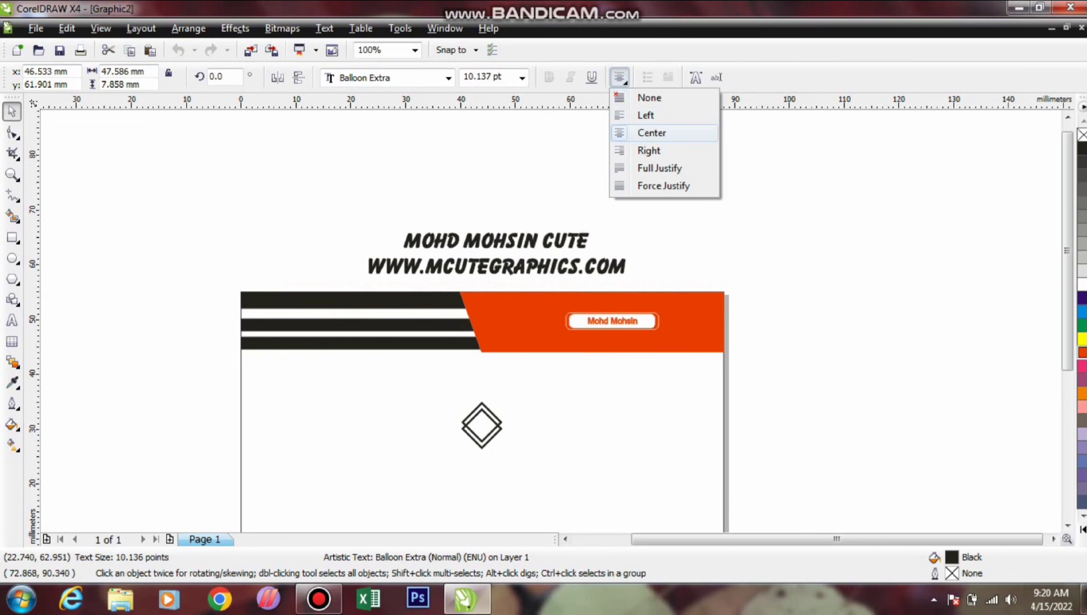
left_click(649, 134)
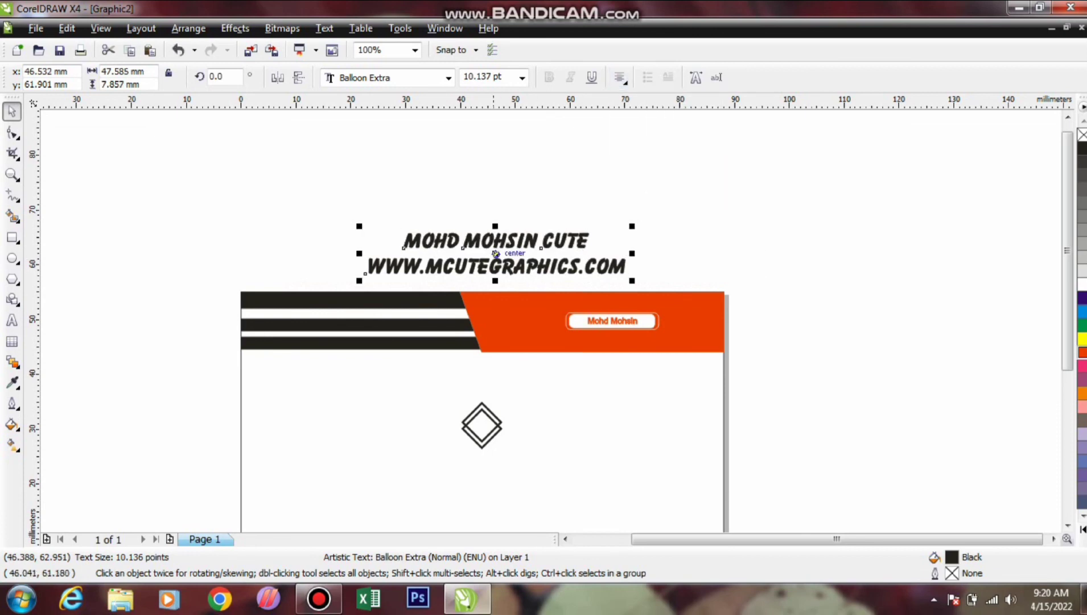
Place the text at 4.514 pt under the diamond logo and view the card in Full-Screen Preview
left_click_drag(495, 253, 494, 470)
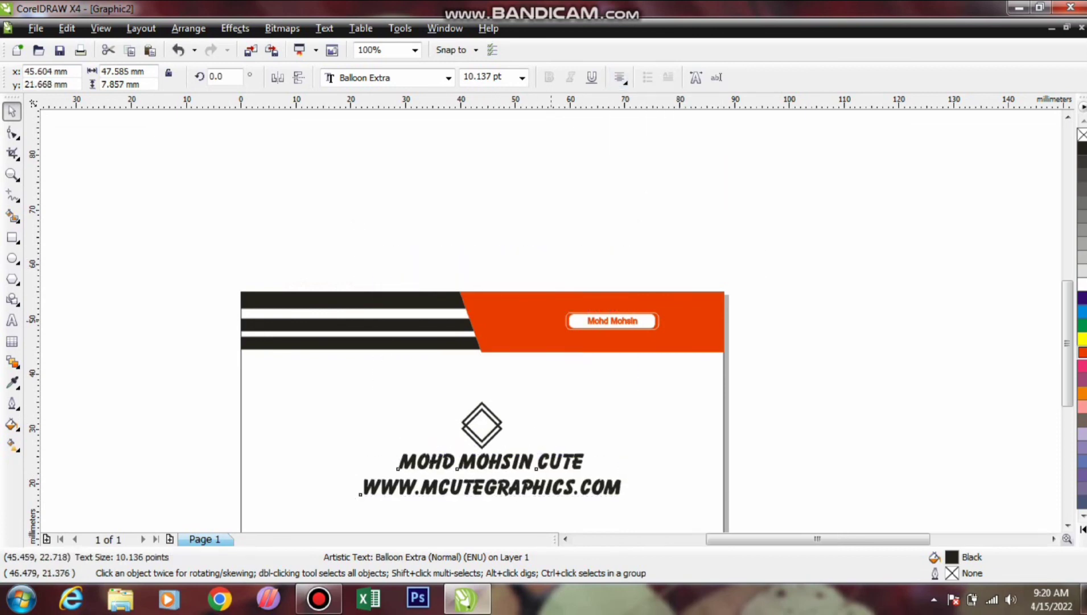
scroll(494, 470, "up", 2)
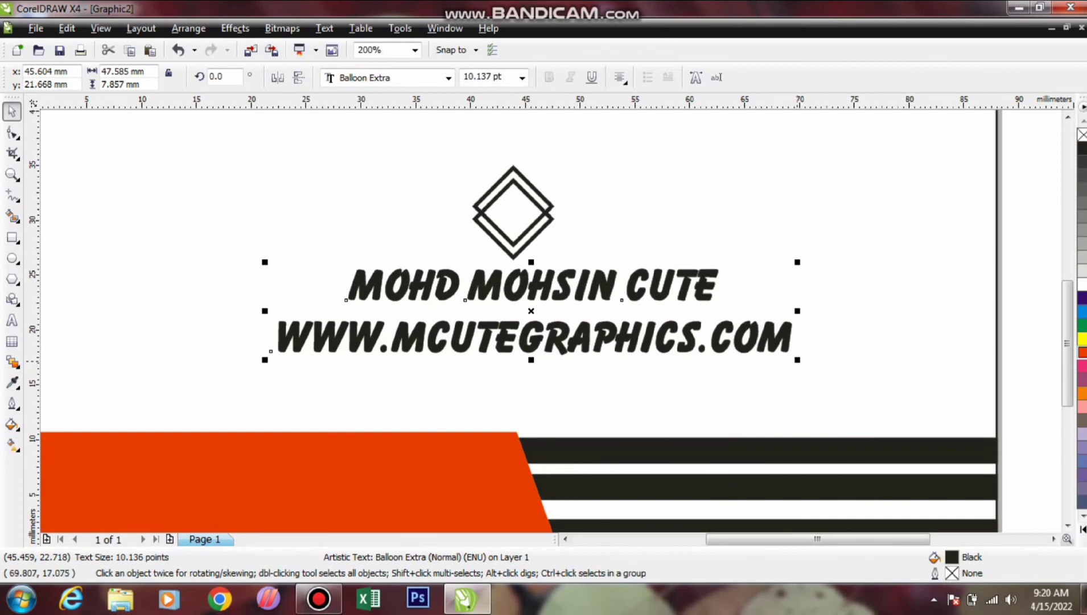
left_click_drag(797, 360, 775, 333)
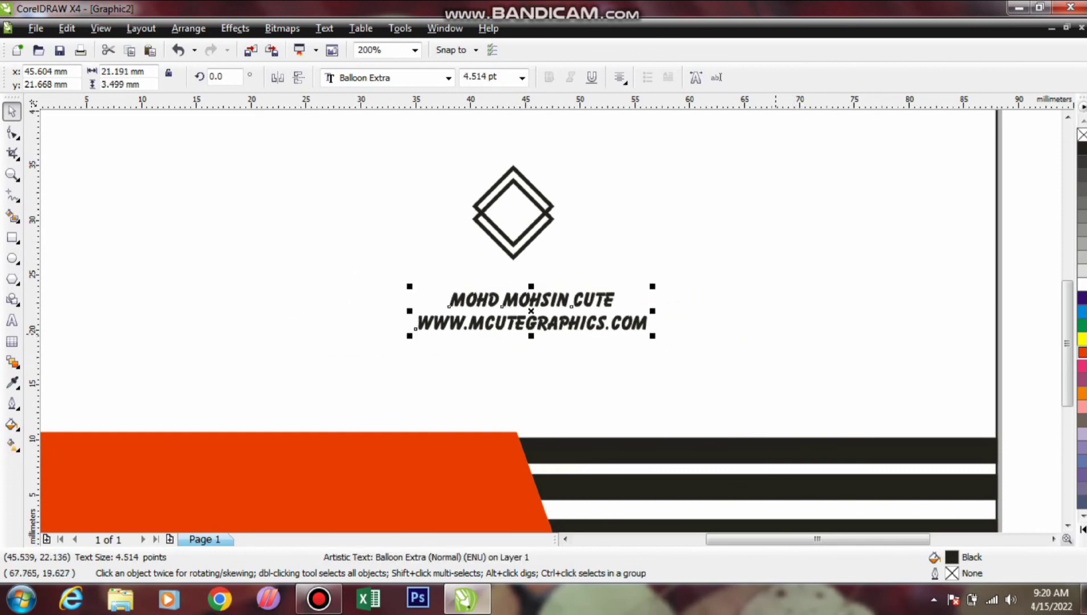
left_click_drag(531, 306, 521, 289)
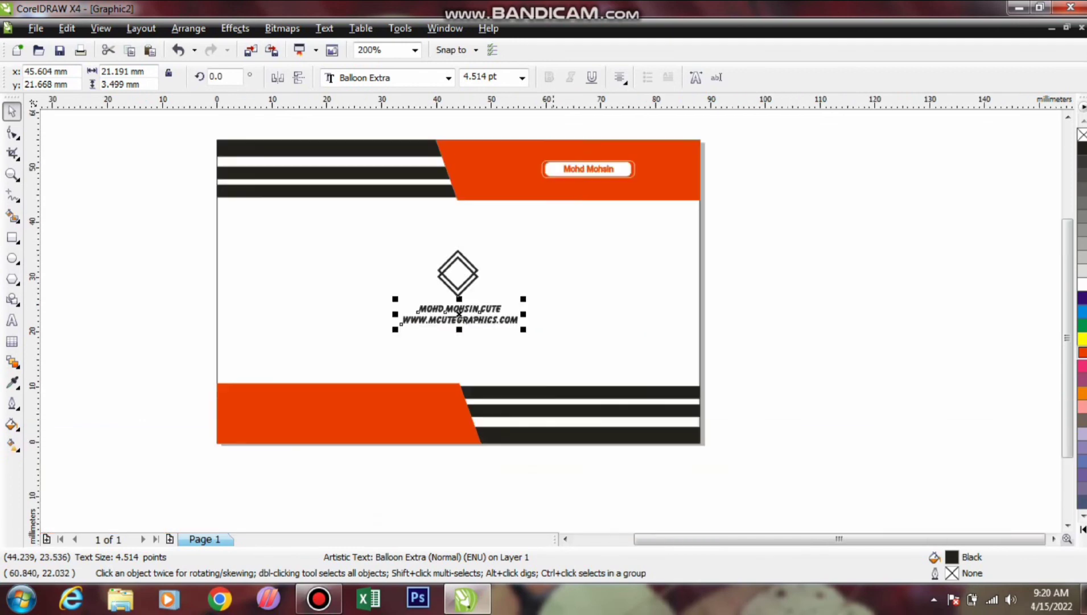
scroll(403, 335, "down", 1)
left_click(850, 225)
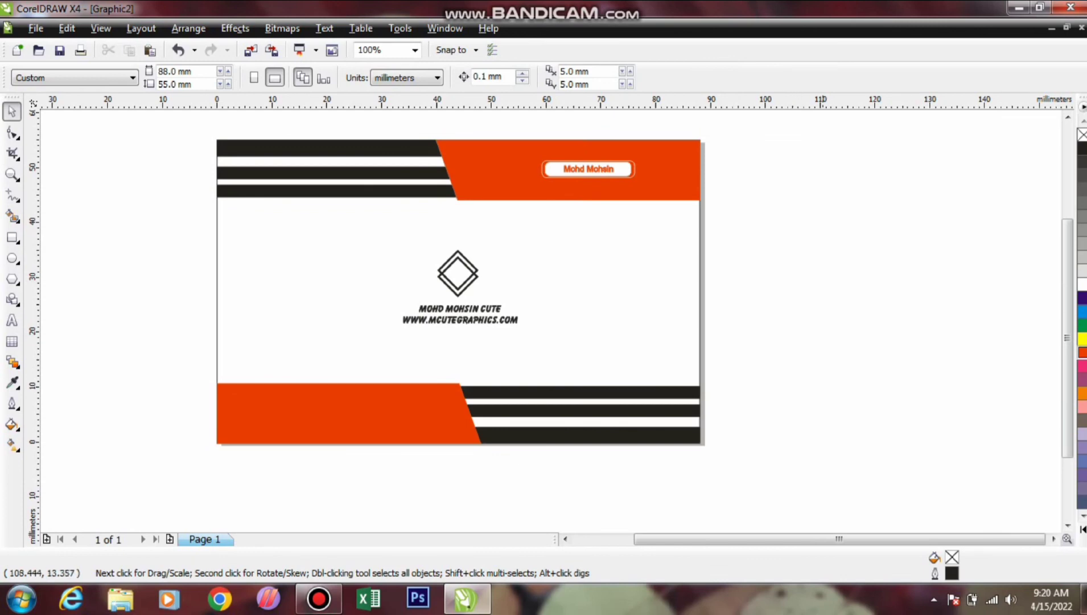
right_click(830, 183)
left_click(900, 192)
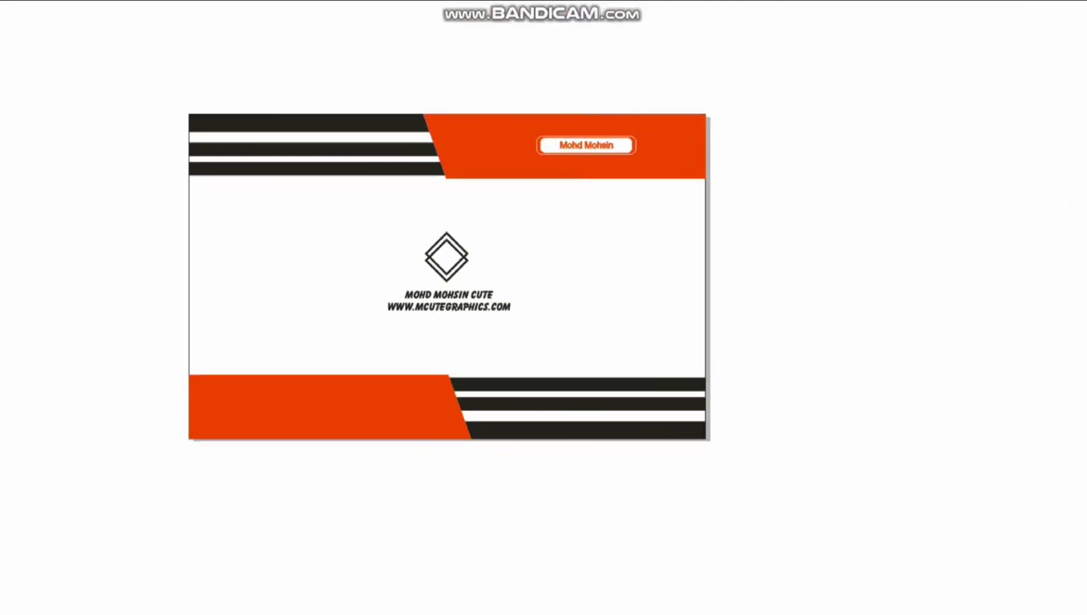